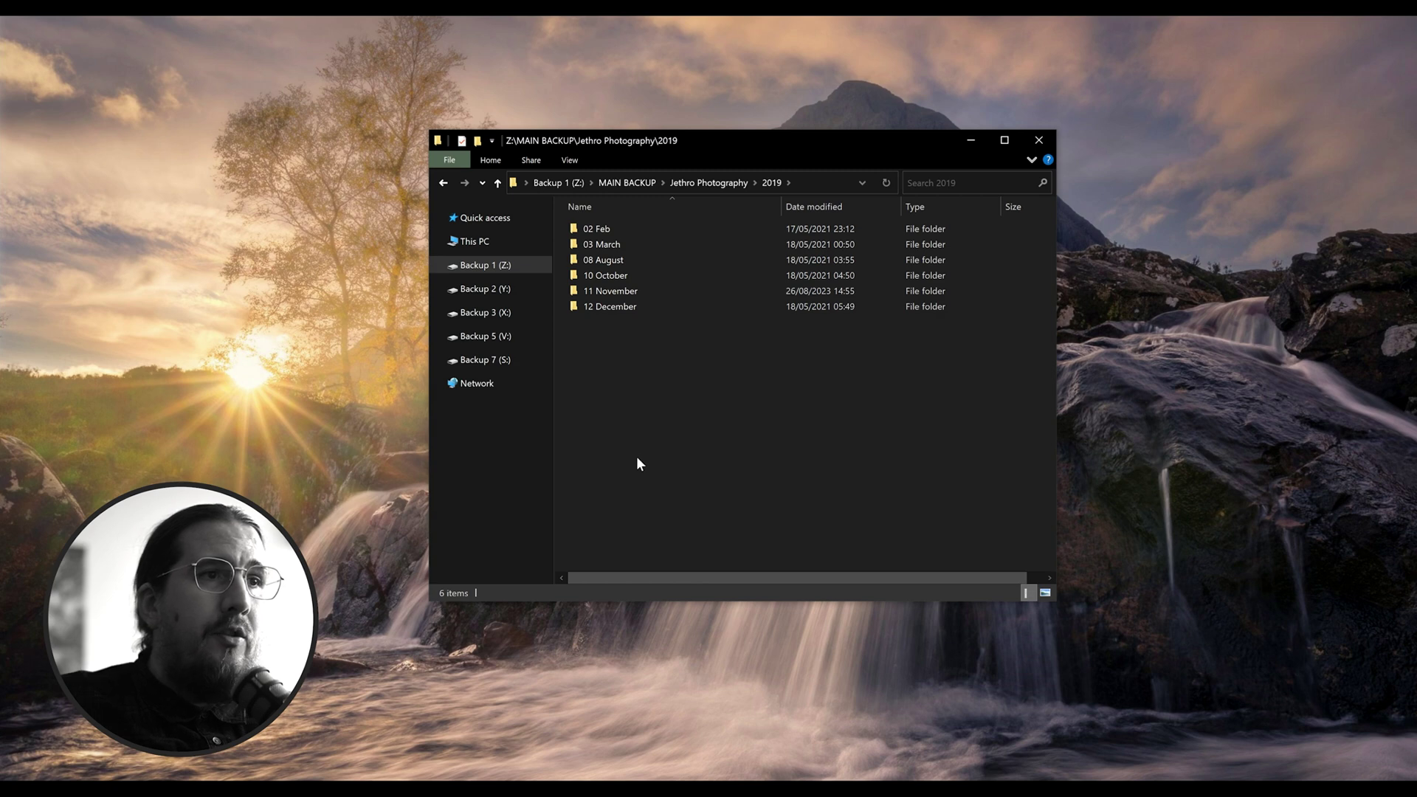
# Step: Open the 11 November folder, then its 06 folder of camera subfolders
pyautogui.doubleClick(618, 291)
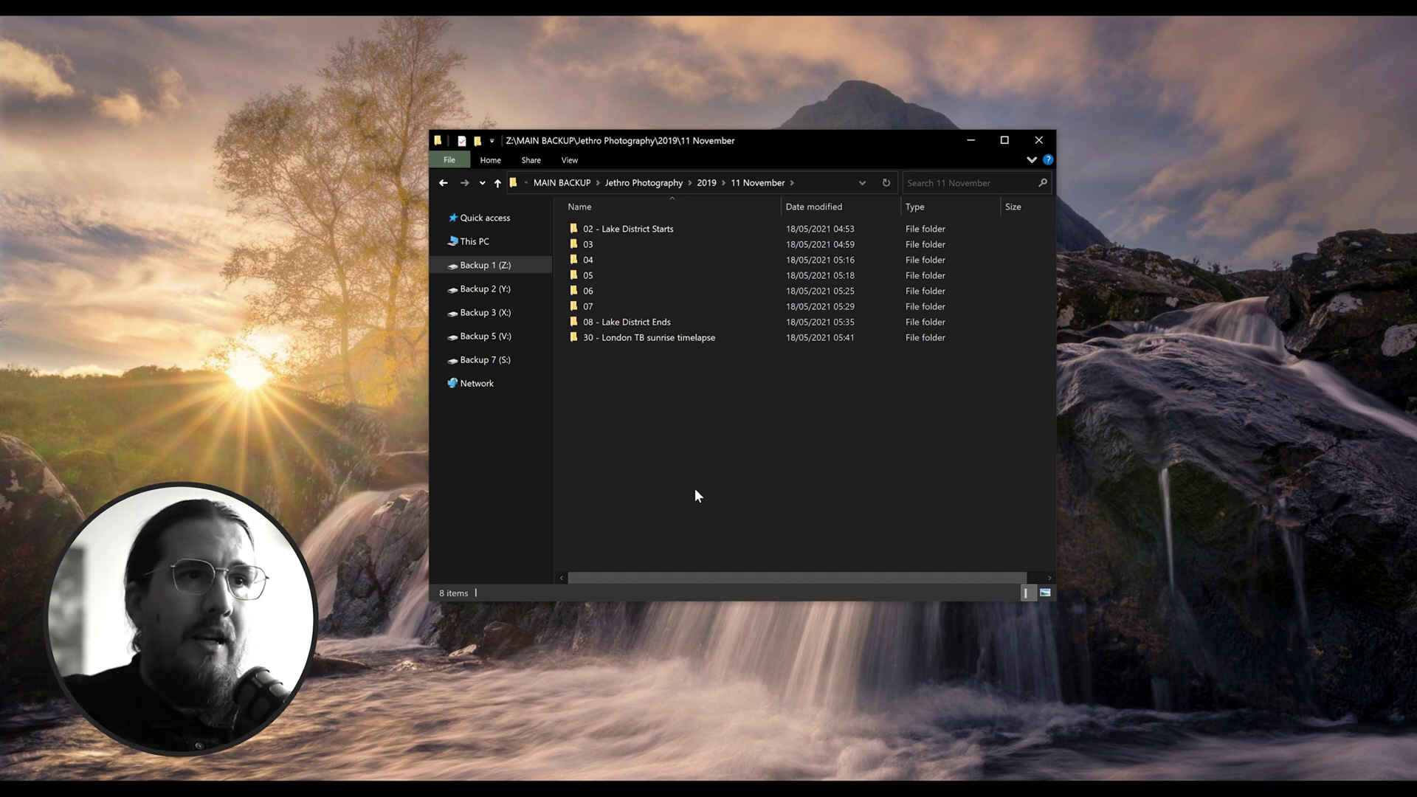
pyautogui.doubleClick(597, 291)
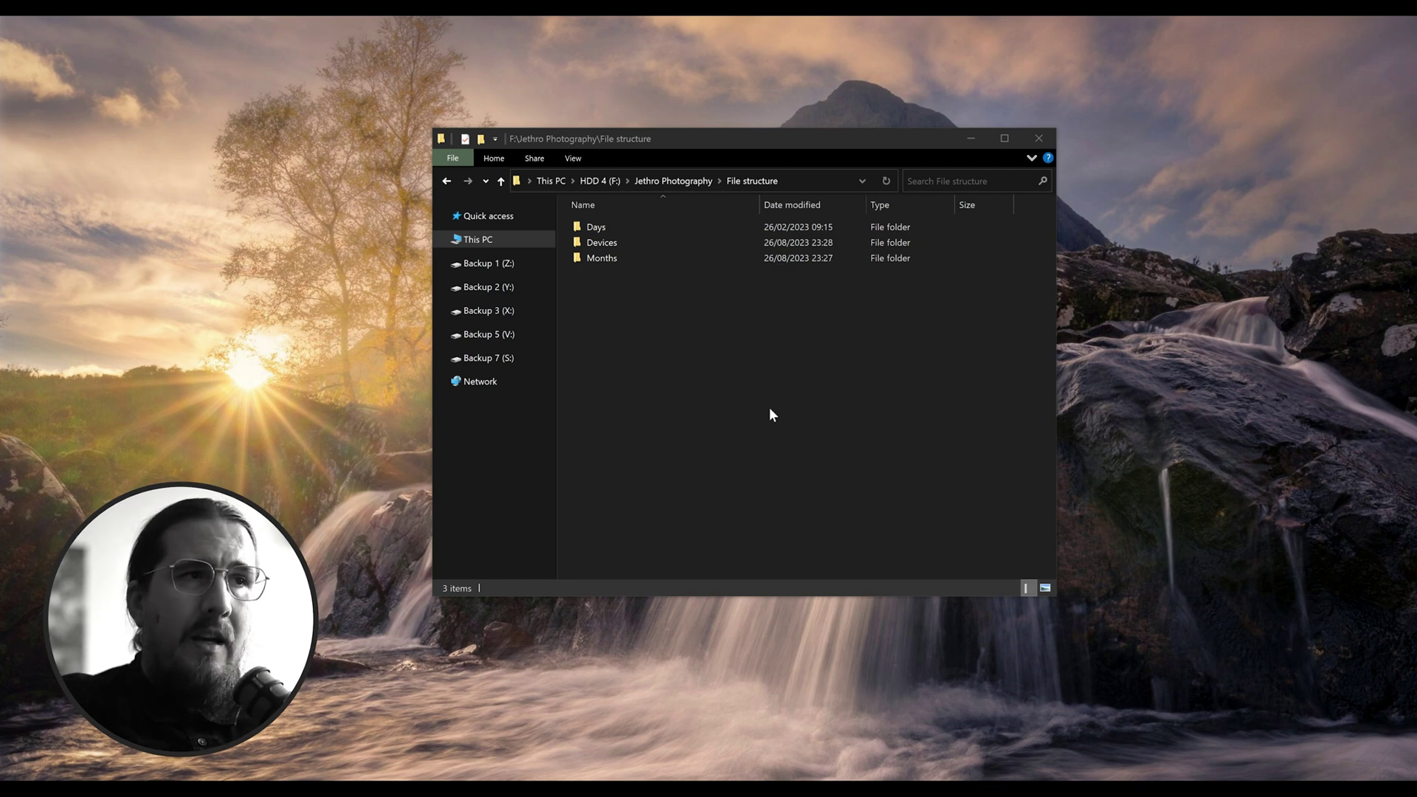
# Step: Browse the Devices, Days and Months folders, peeking into 01 January, returning to File structure each time
pyautogui.click(648, 439)
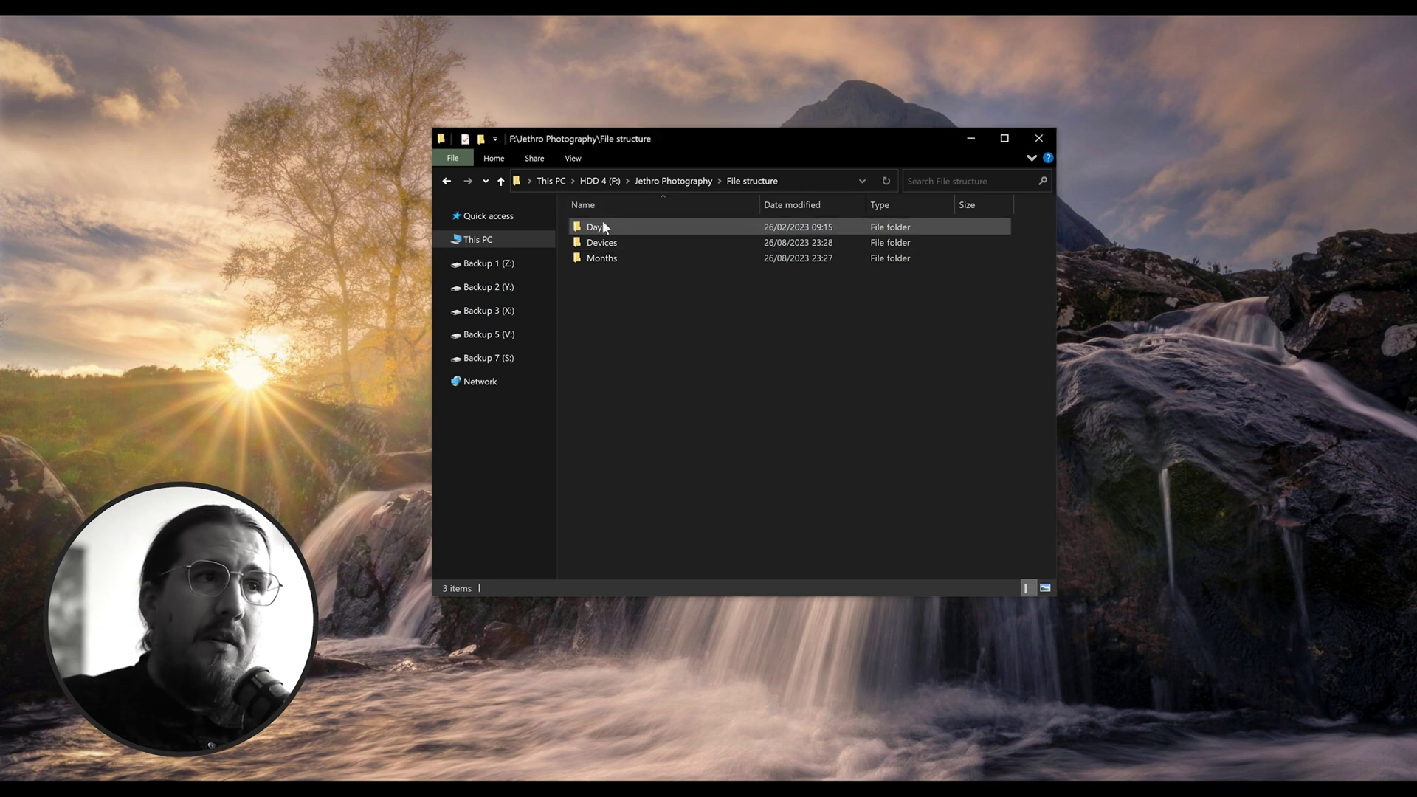
pyautogui.click(602, 247)
pyautogui.doubleClick(601, 247)
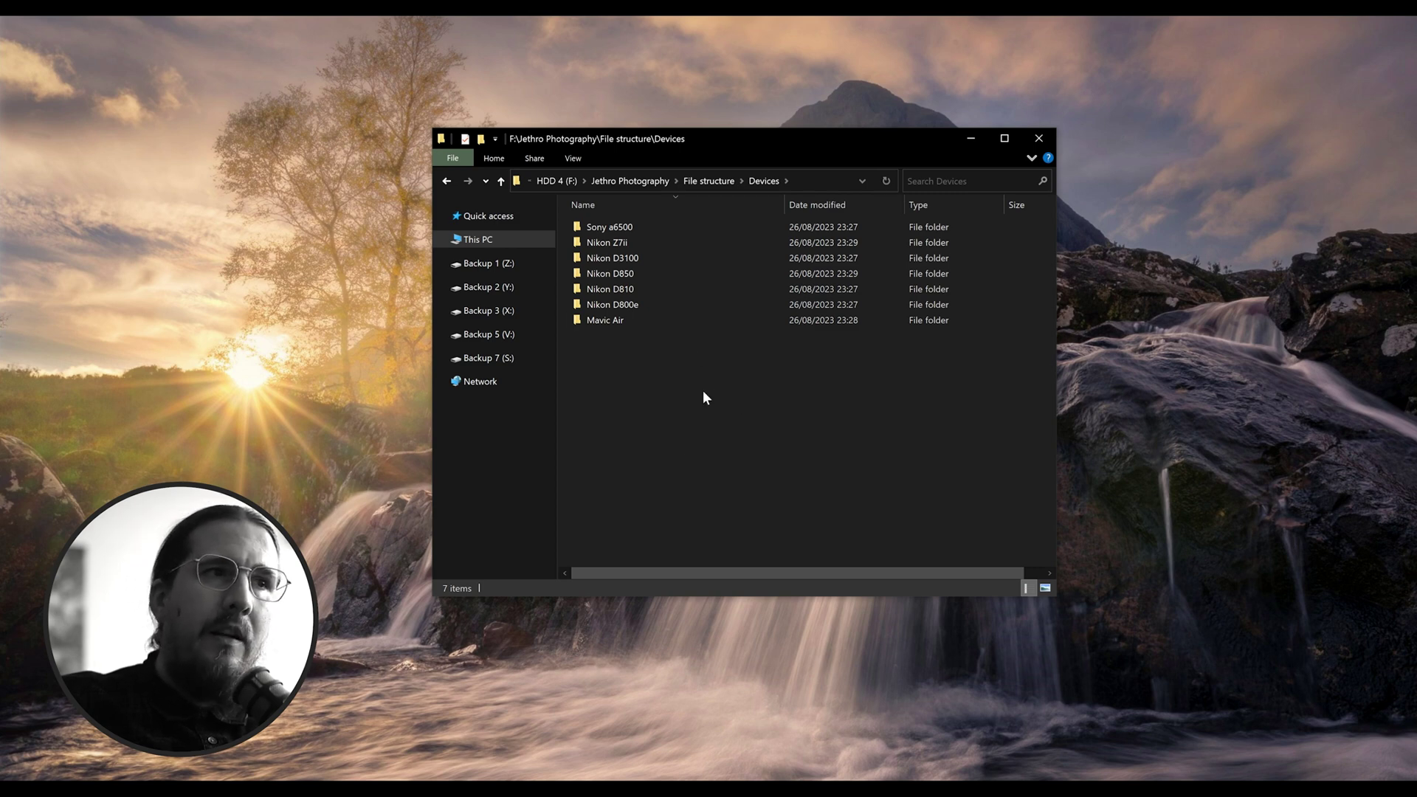
pyautogui.hotkey('alt', 'Left')
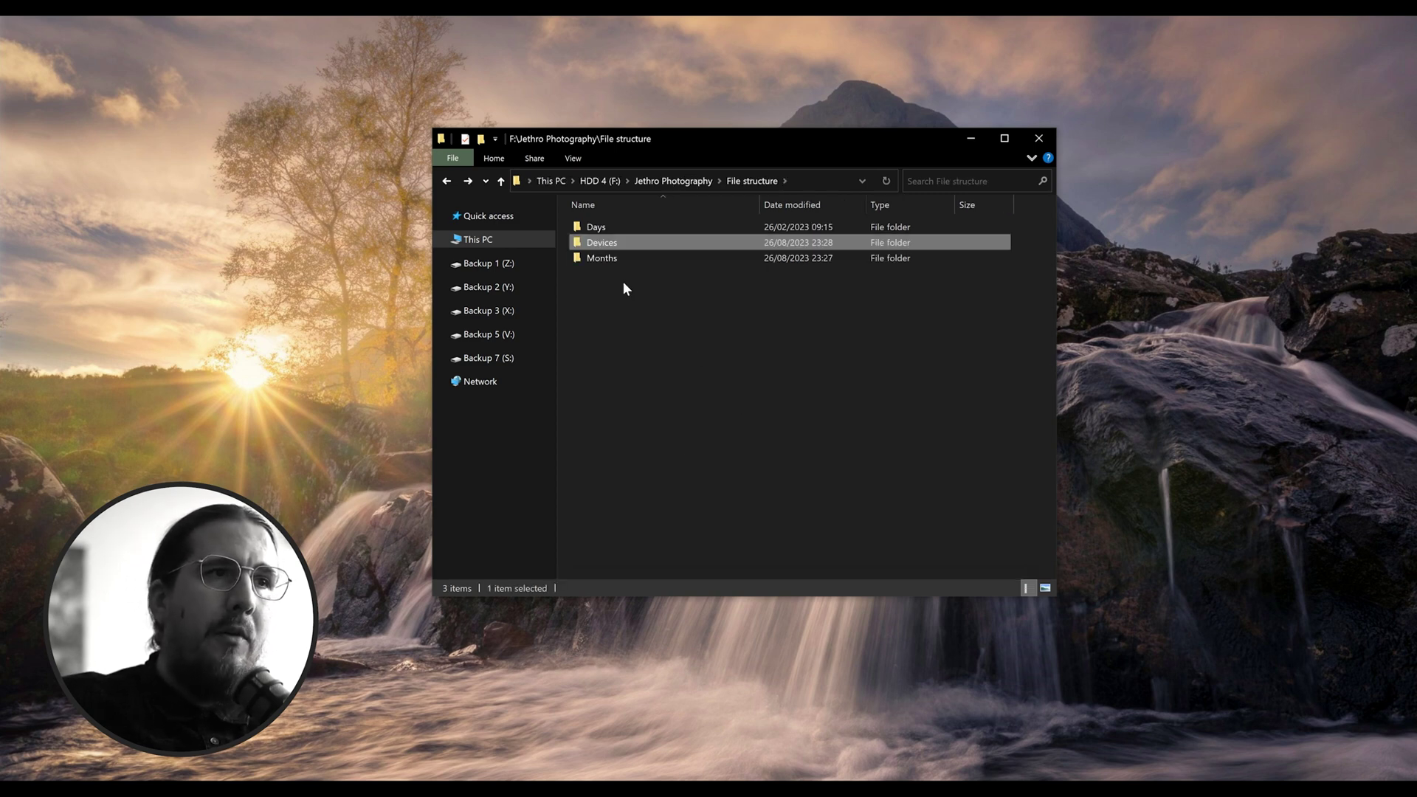
pyautogui.doubleClick(614, 227)
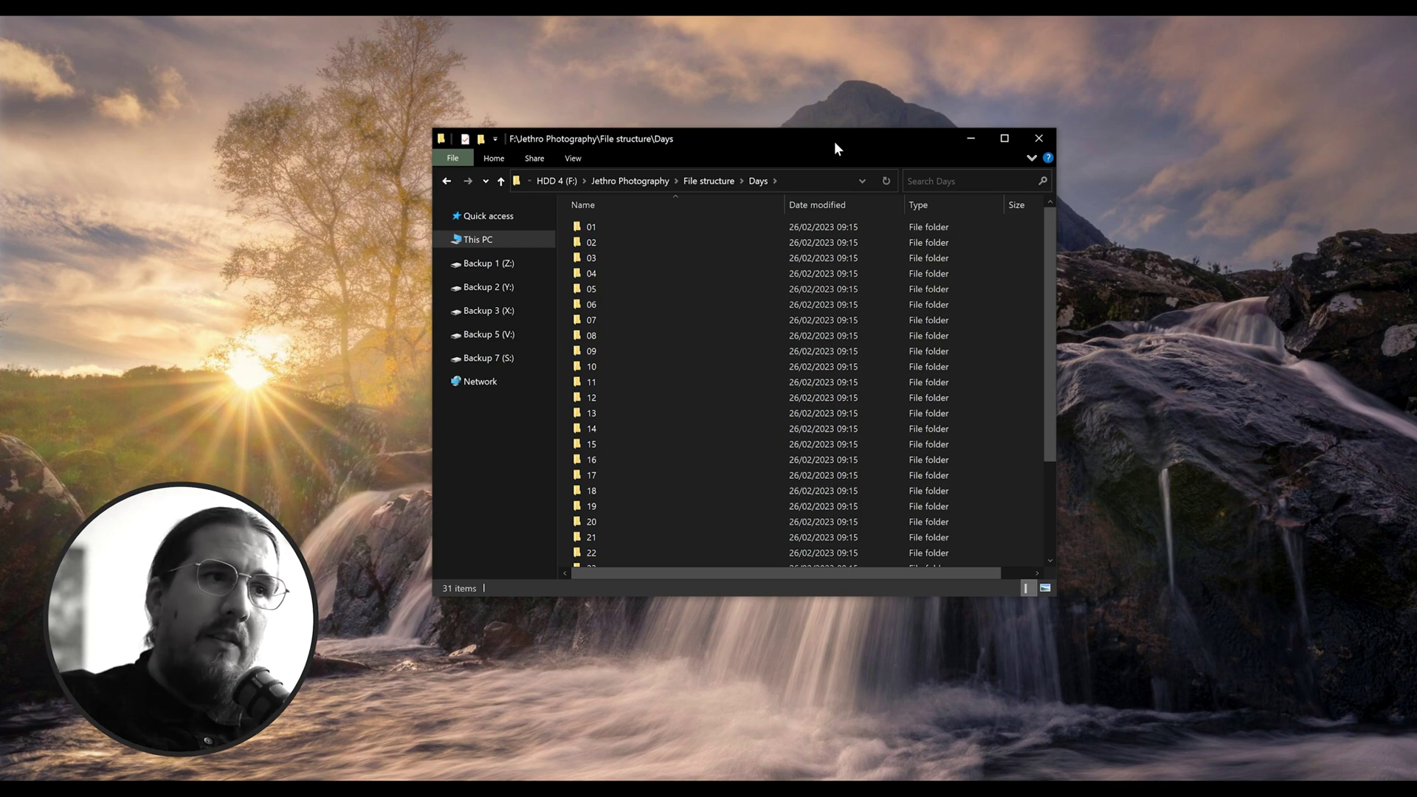
pyautogui.hotkey('alt', 'Left')
pyautogui.doubleClick(601, 260)
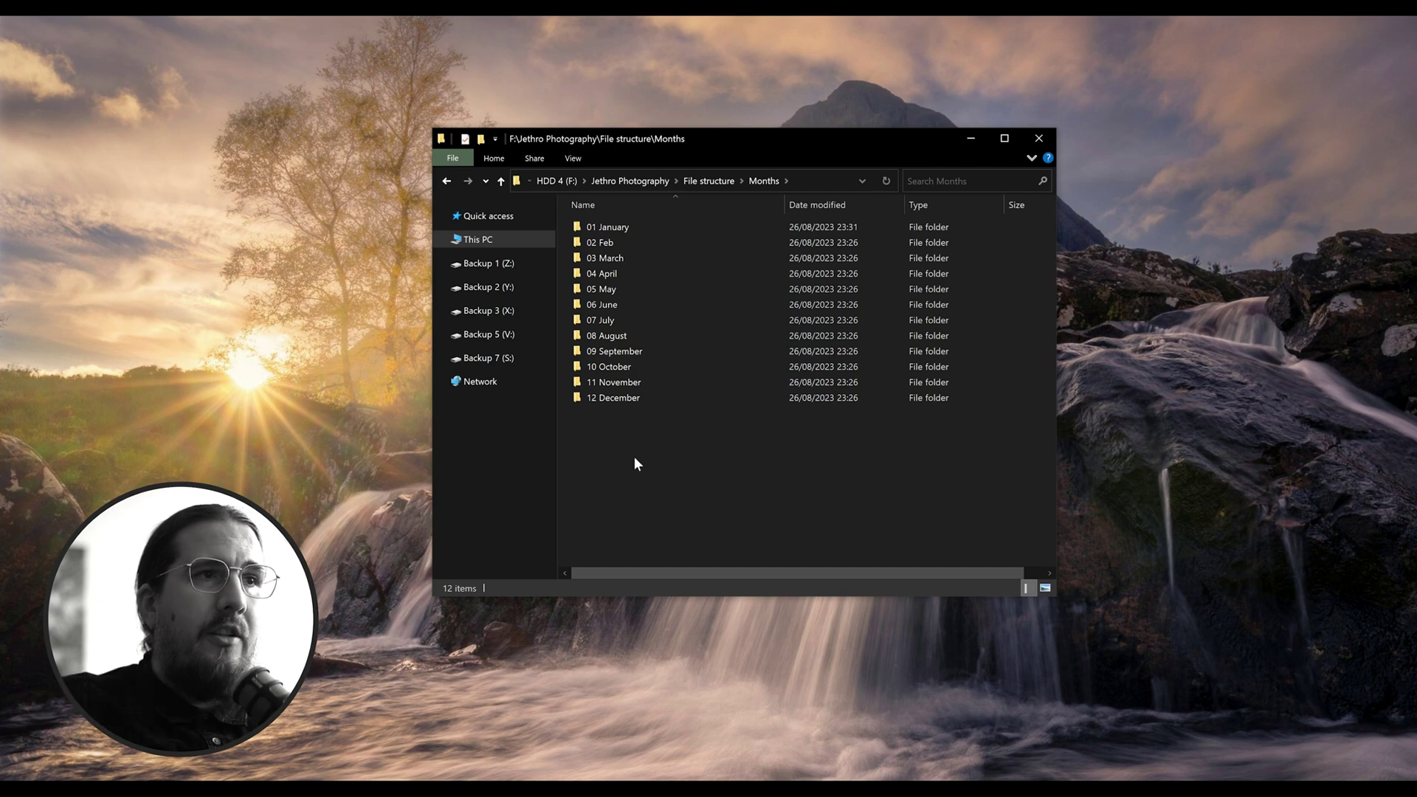
pyautogui.doubleClick(608, 227)
pyautogui.hotkey('alt', 'Left')
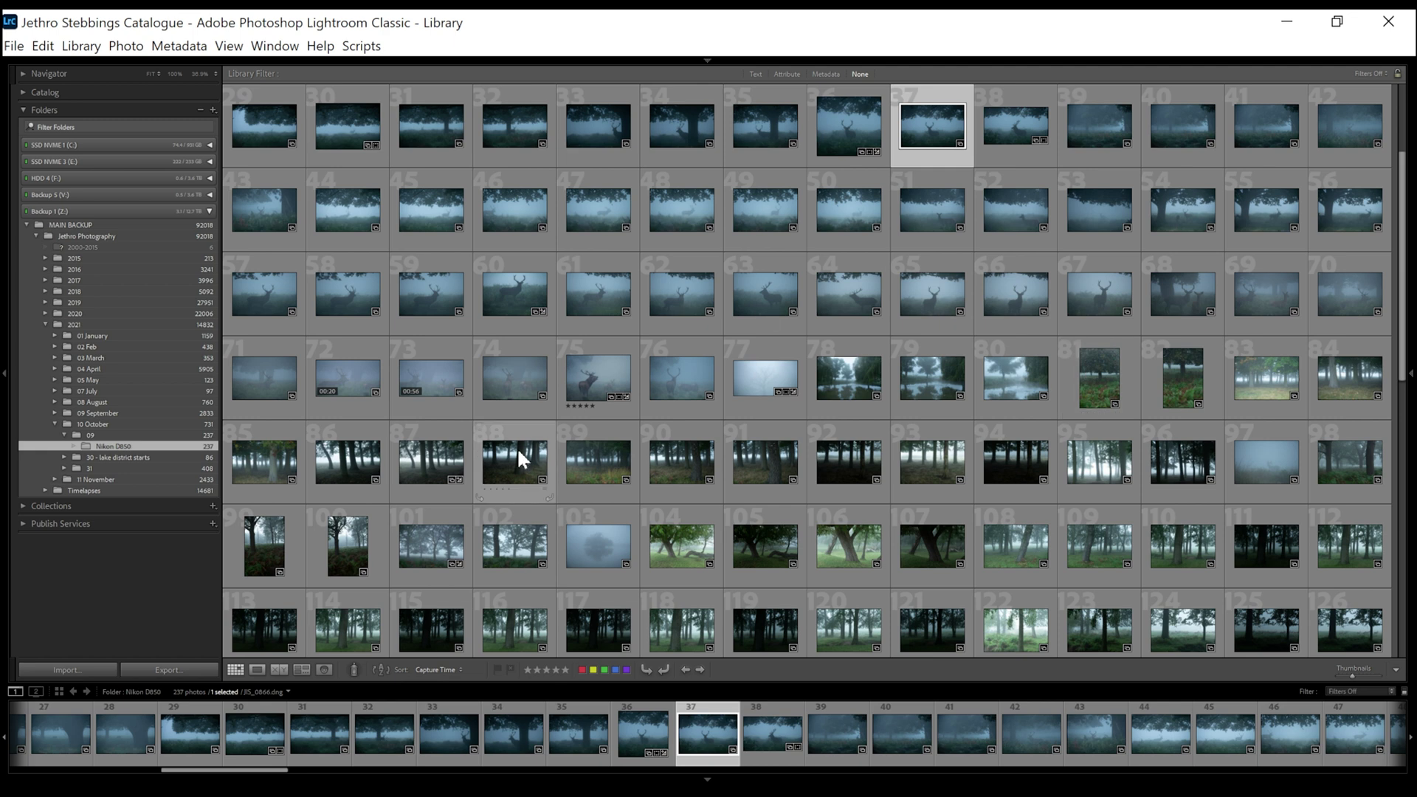
pyautogui.moveTo(519, 459)
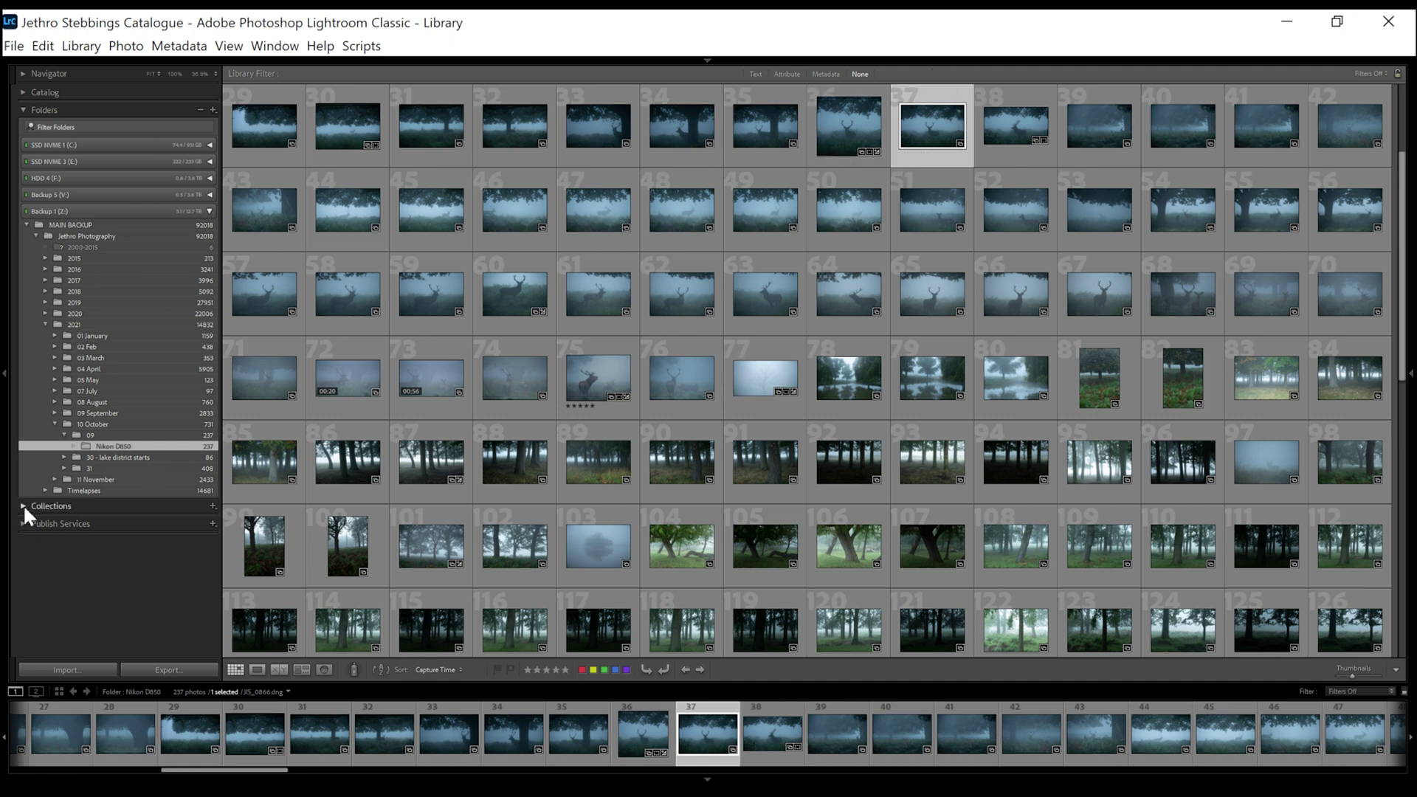
# Step: Swap the Folders panel for the Collections panel and show the stag photo in Loupe view
pyautogui.click(23, 110)
pyautogui.click(23, 129)
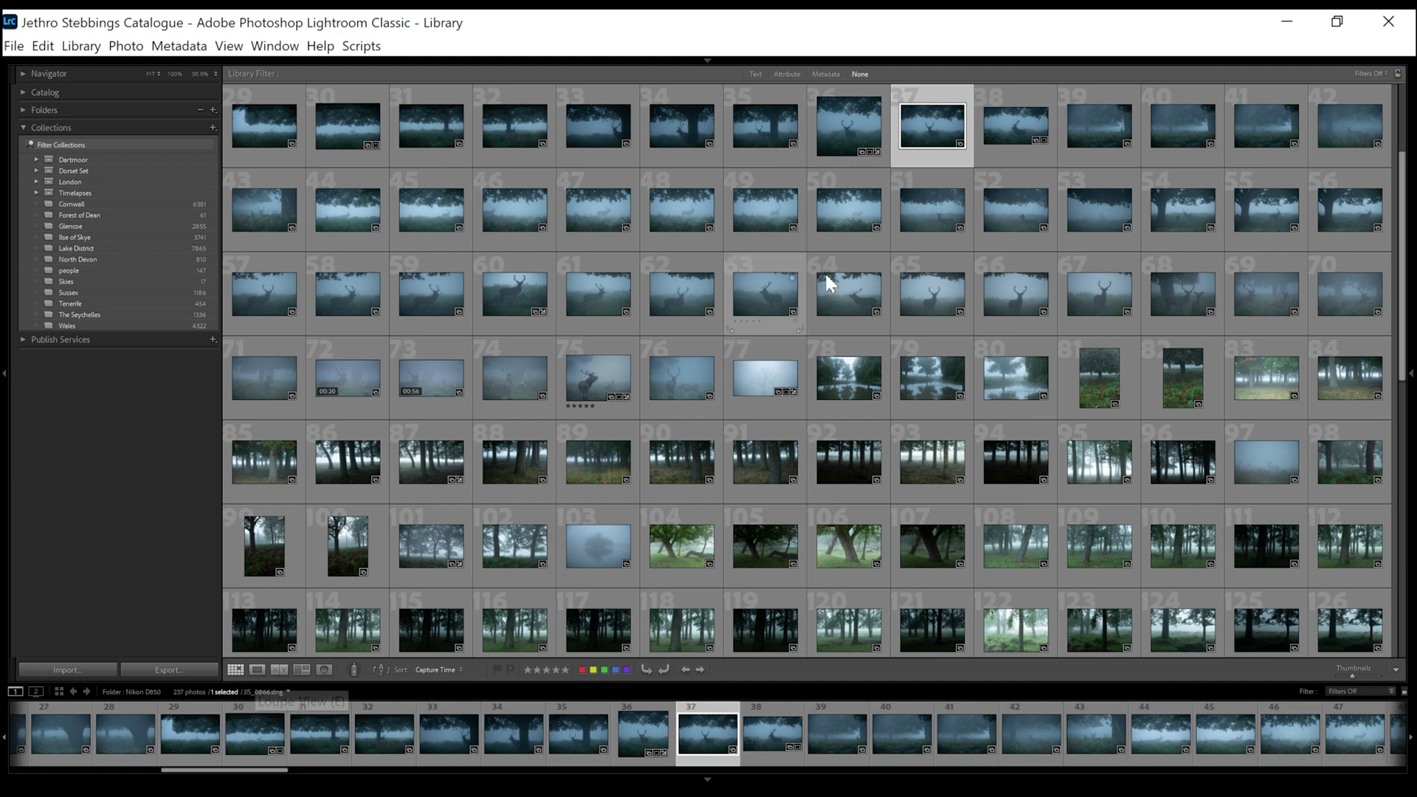
pyautogui.click(257, 670)
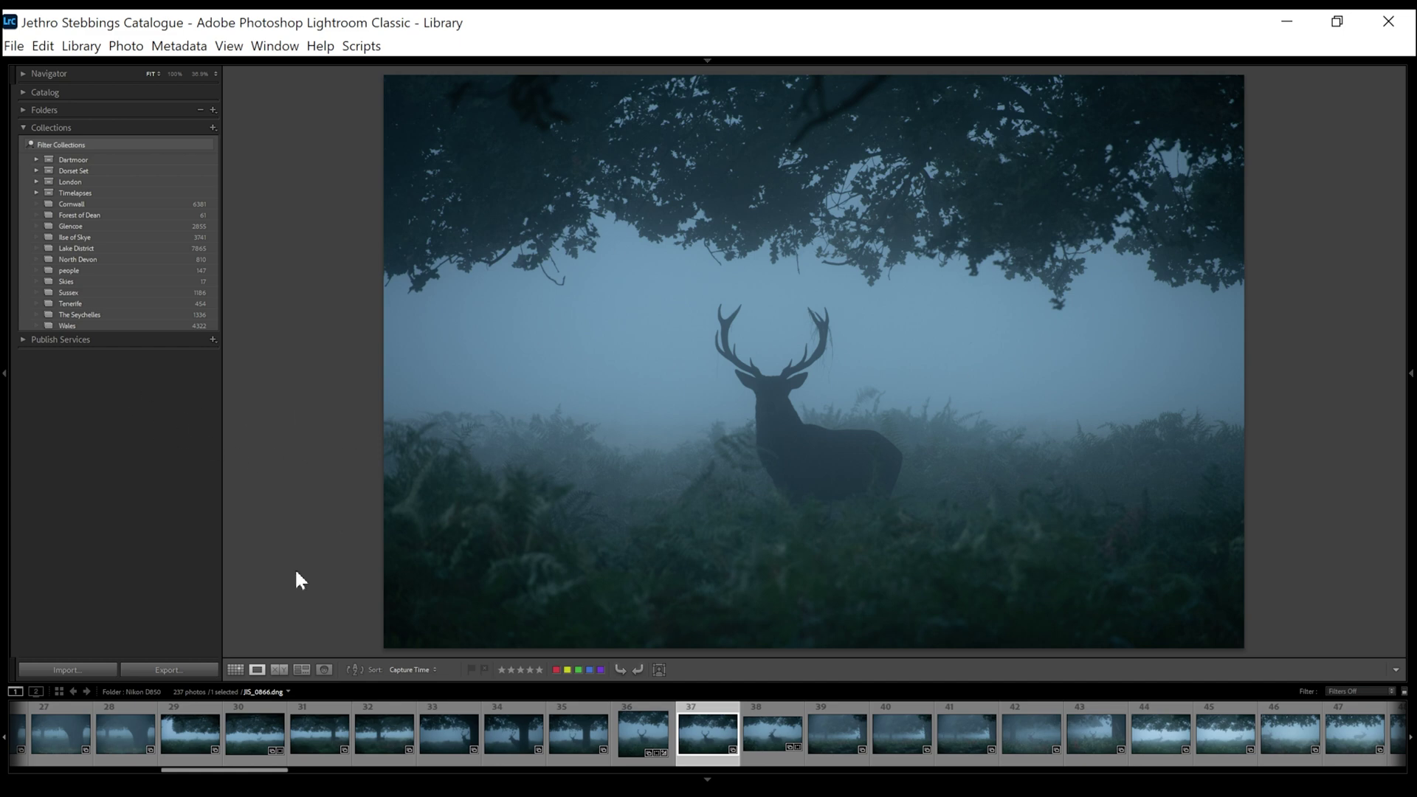
# Step: Return to the Grid view and expand the London collection set
pyautogui.click(235, 668)
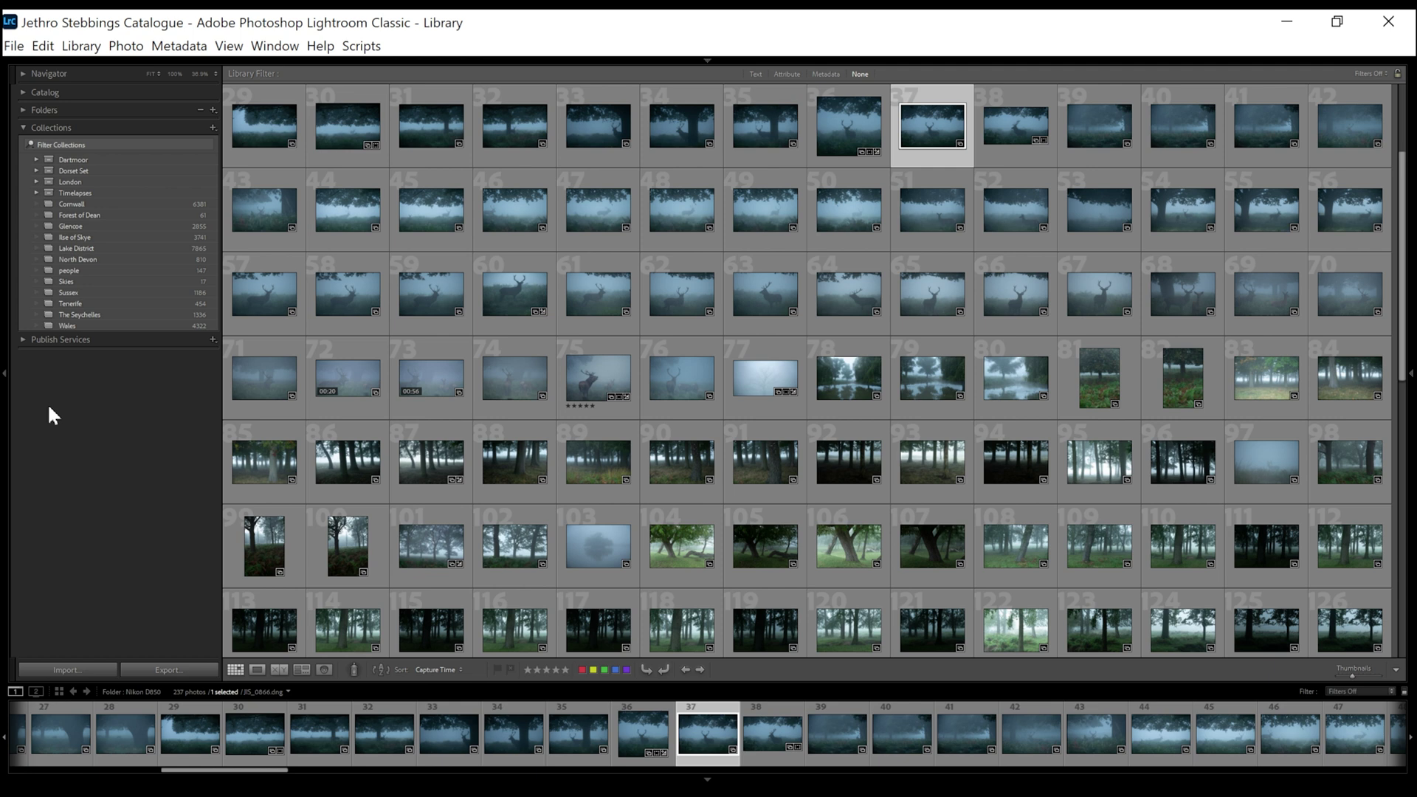
pyautogui.click(36, 181)
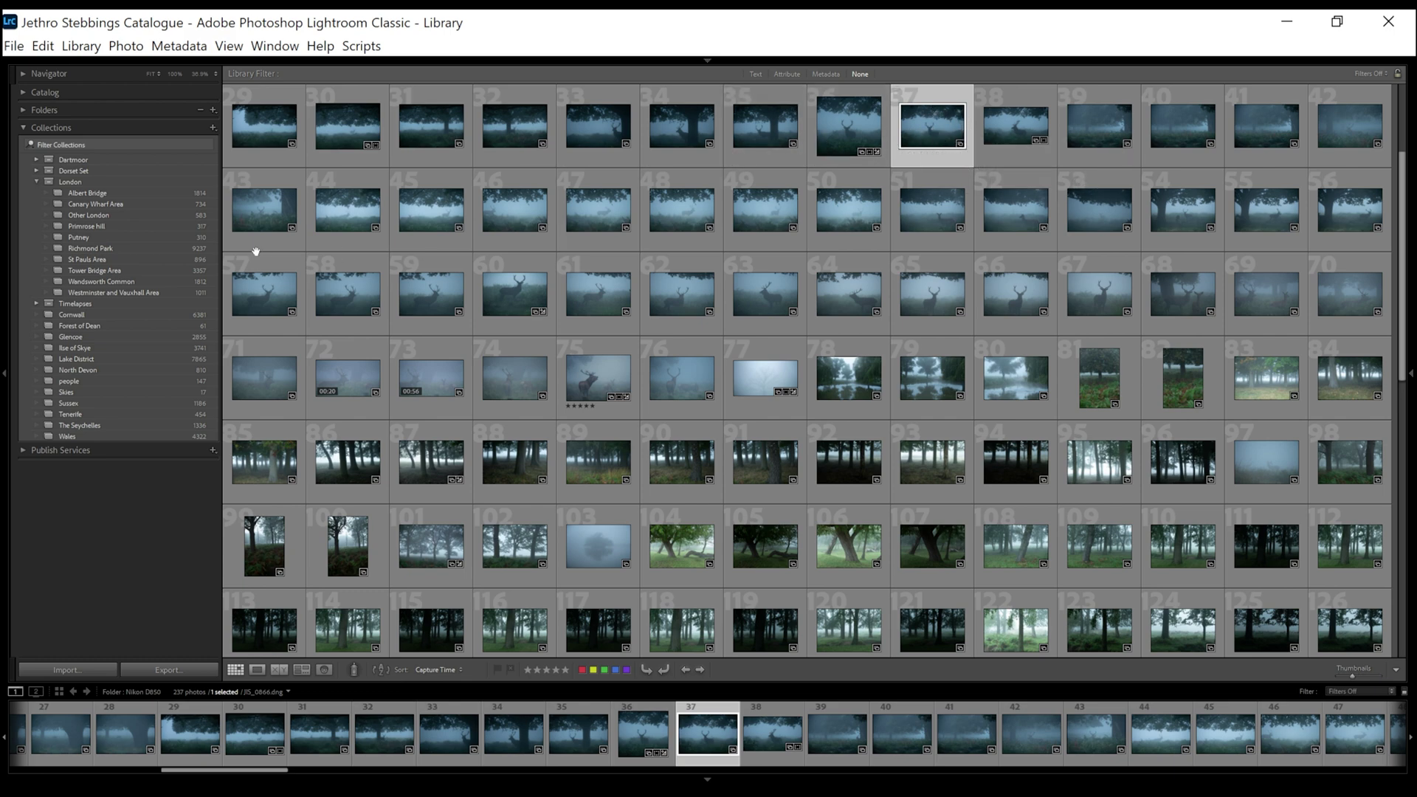
# Step: Display the Richmond Park collection's photos, scroll through them, and bring up the new-collection options
pyautogui.click(91, 248)
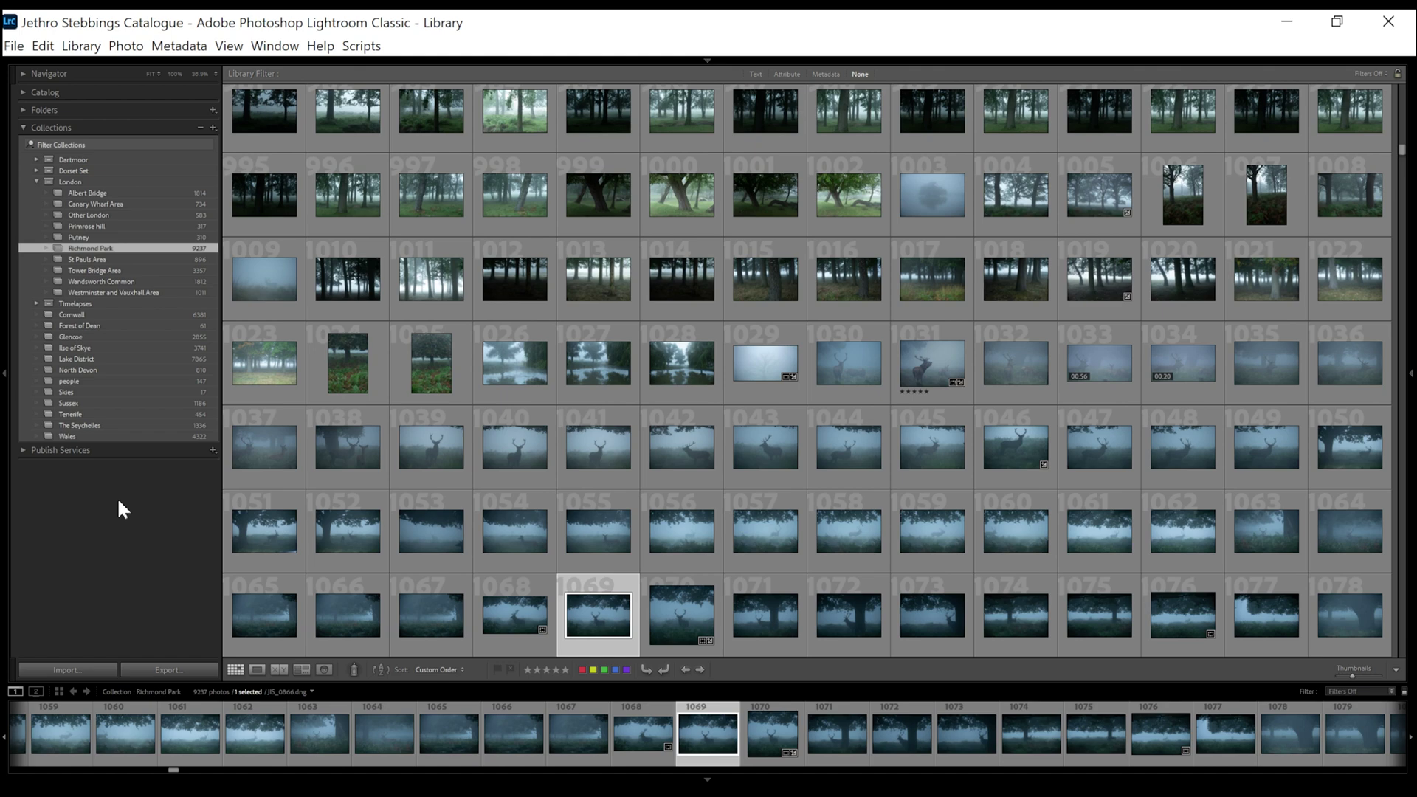
pyautogui.scroll(-2, 515, 409)
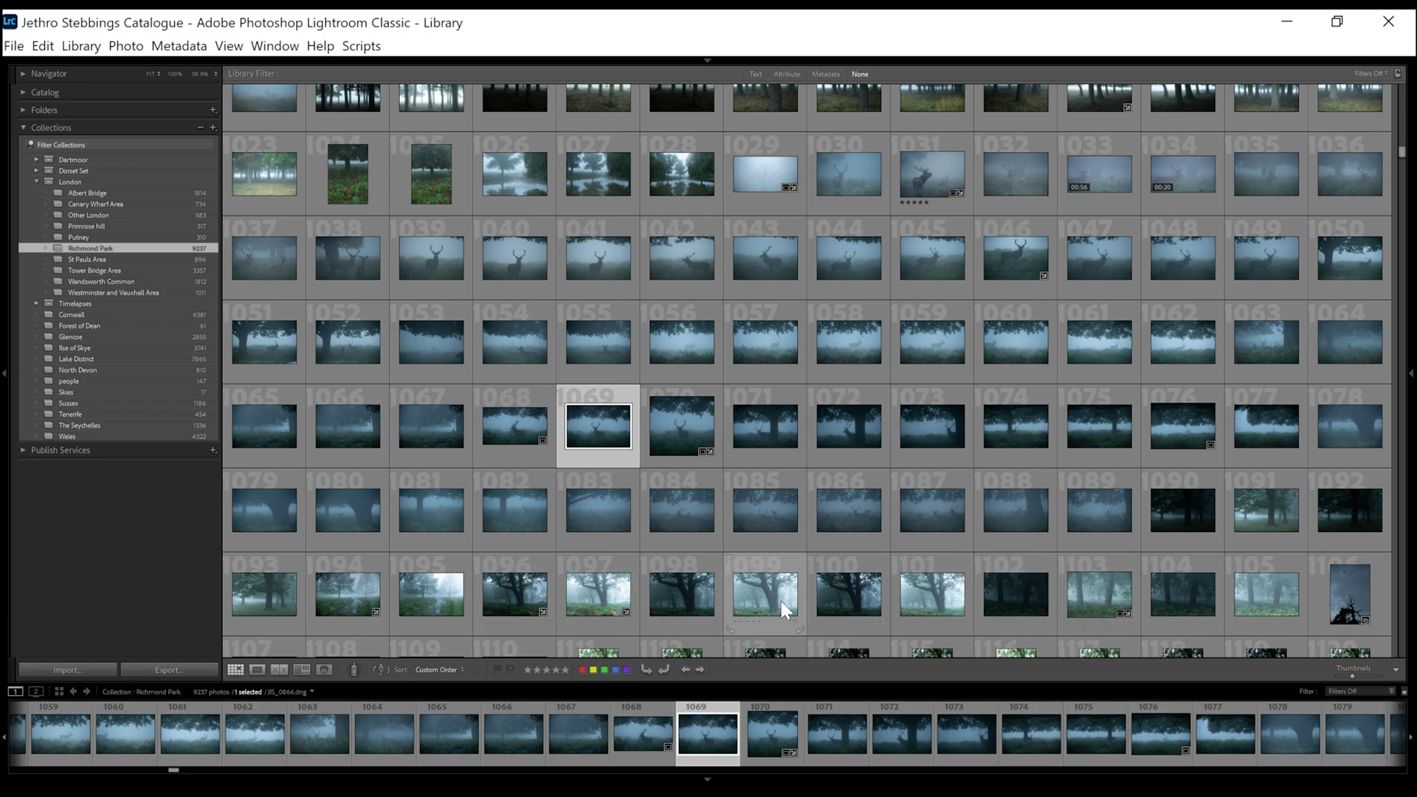
pyautogui.scroll(-2, 763, 414)
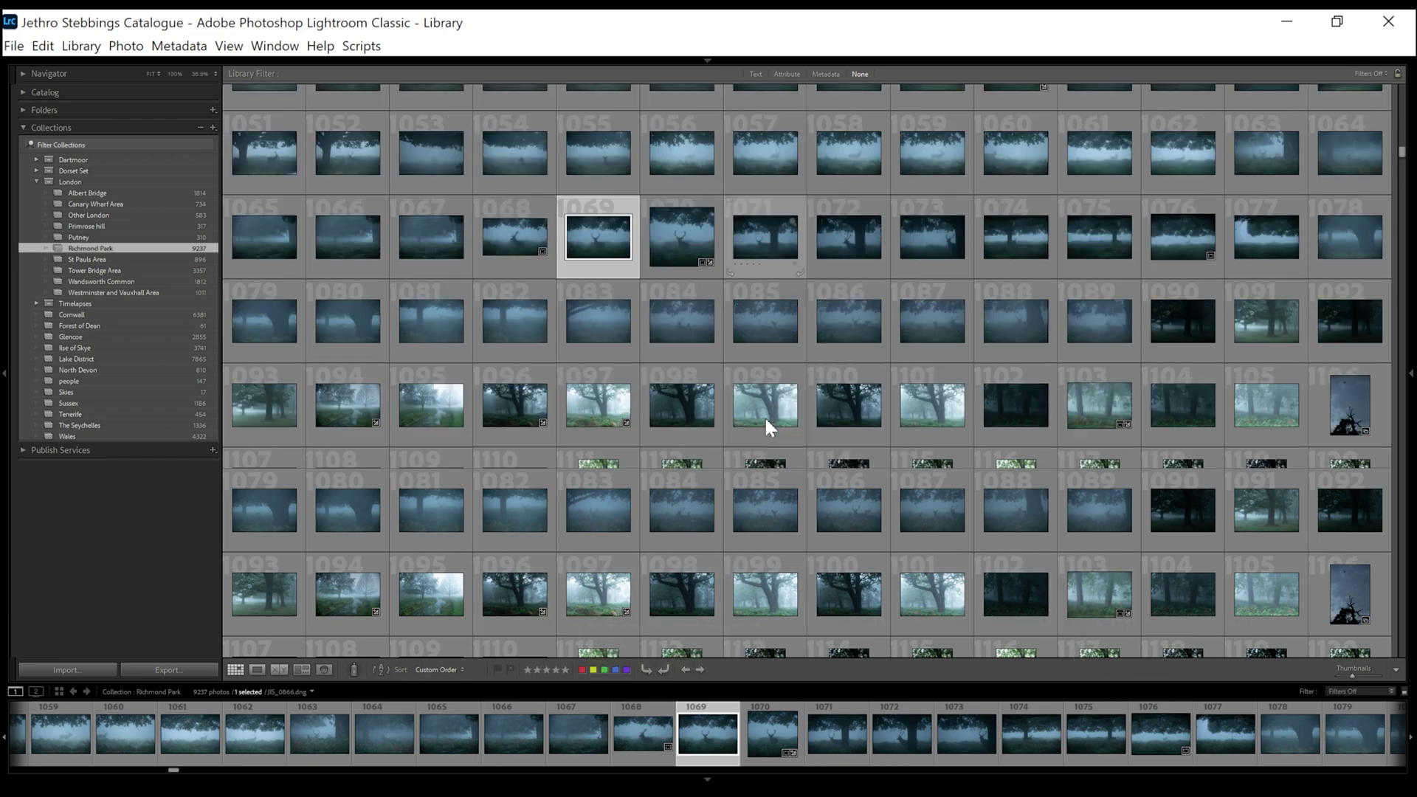
pyautogui.scroll(2, 750, 411)
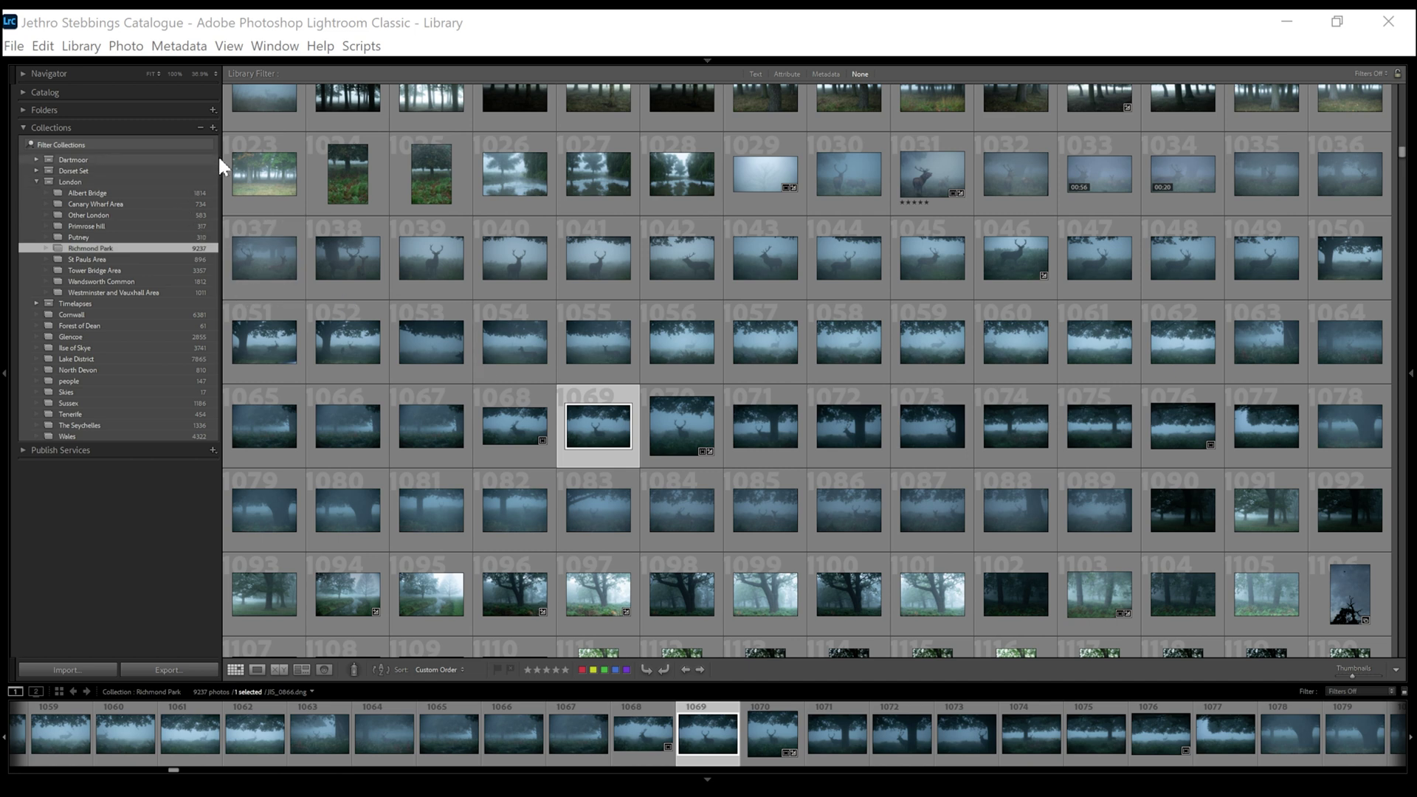
pyautogui.click(213, 127)
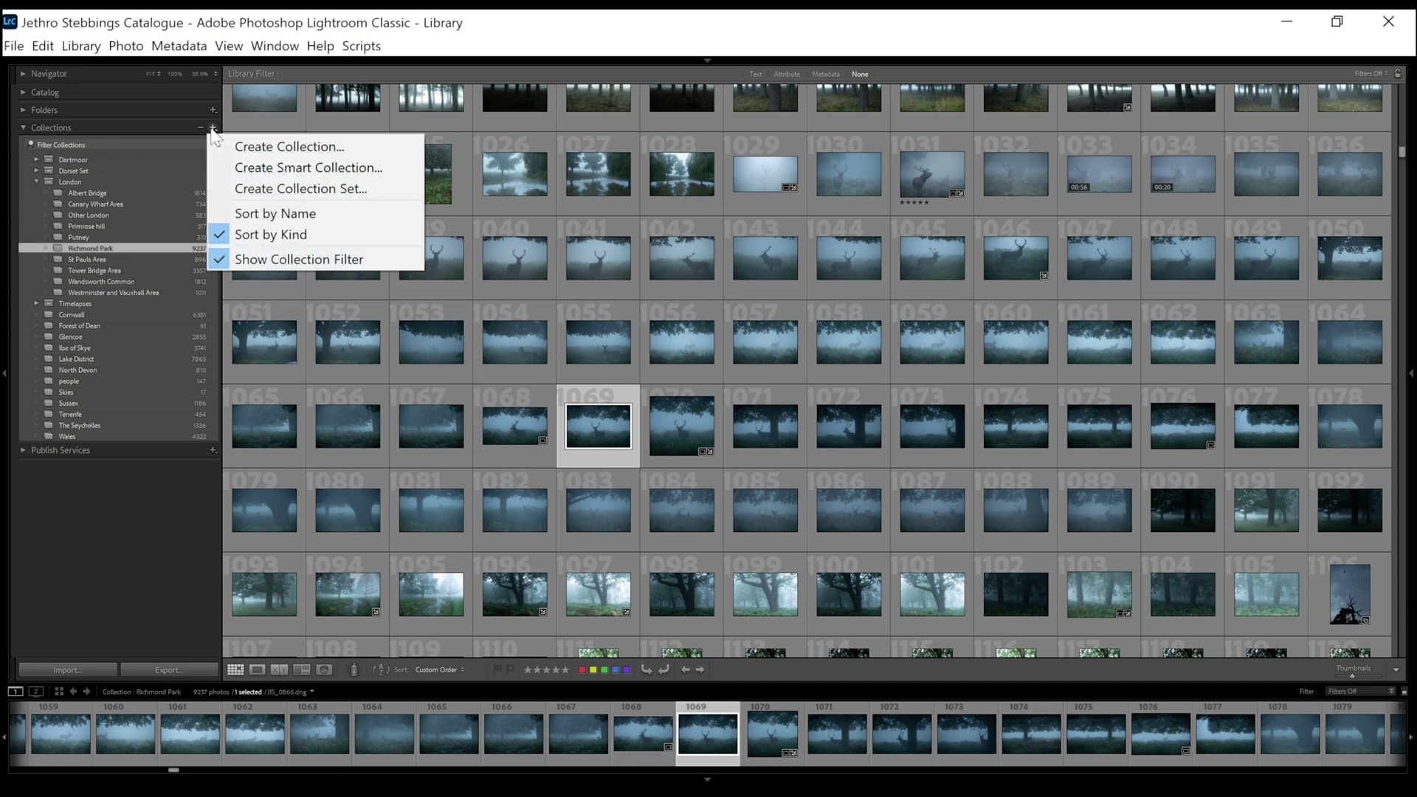
# Step: Create a collection set named 'Richmond Park Set' inside London and select it
pyautogui.click(290, 191)
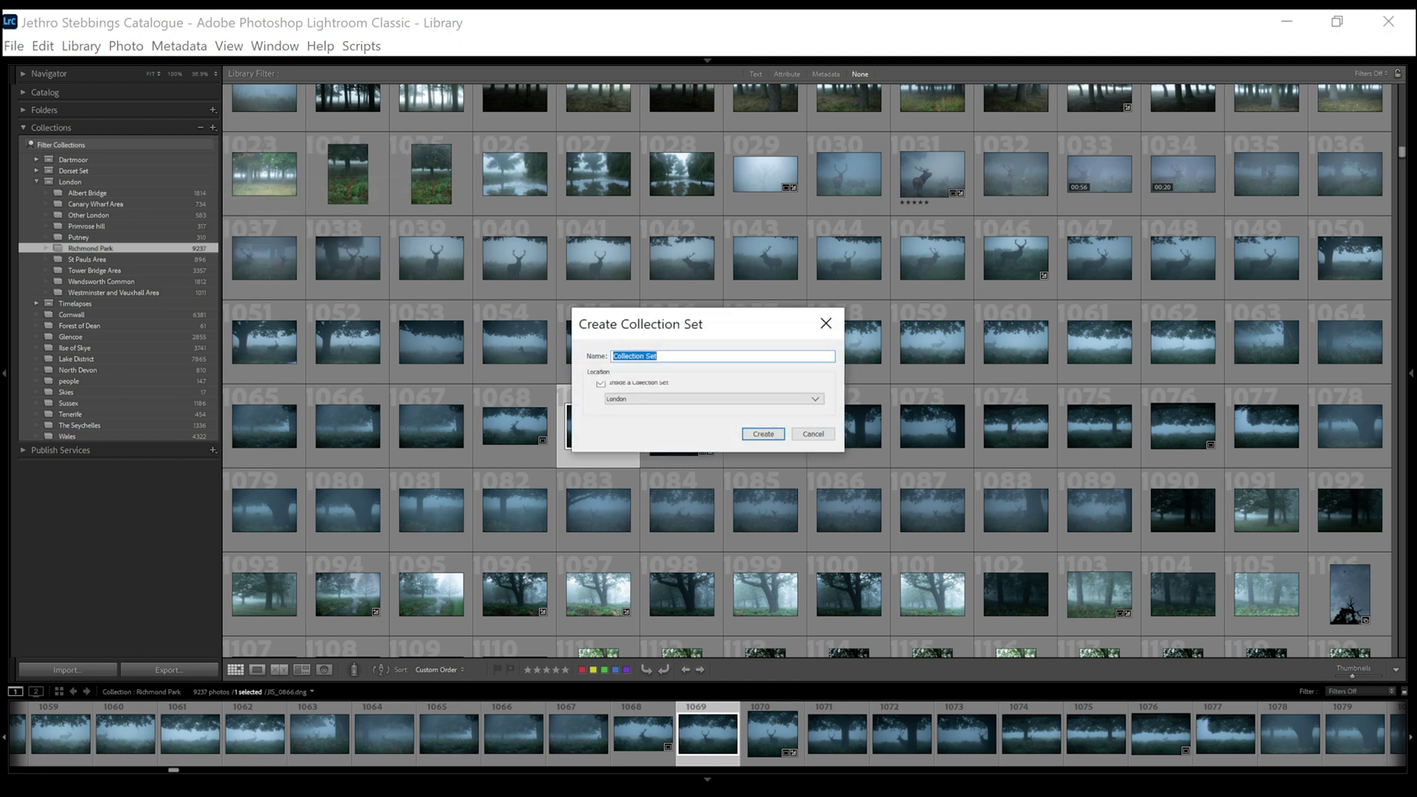
pyautogui.write('Richmond Park Se')
pyautogui.press('Return')
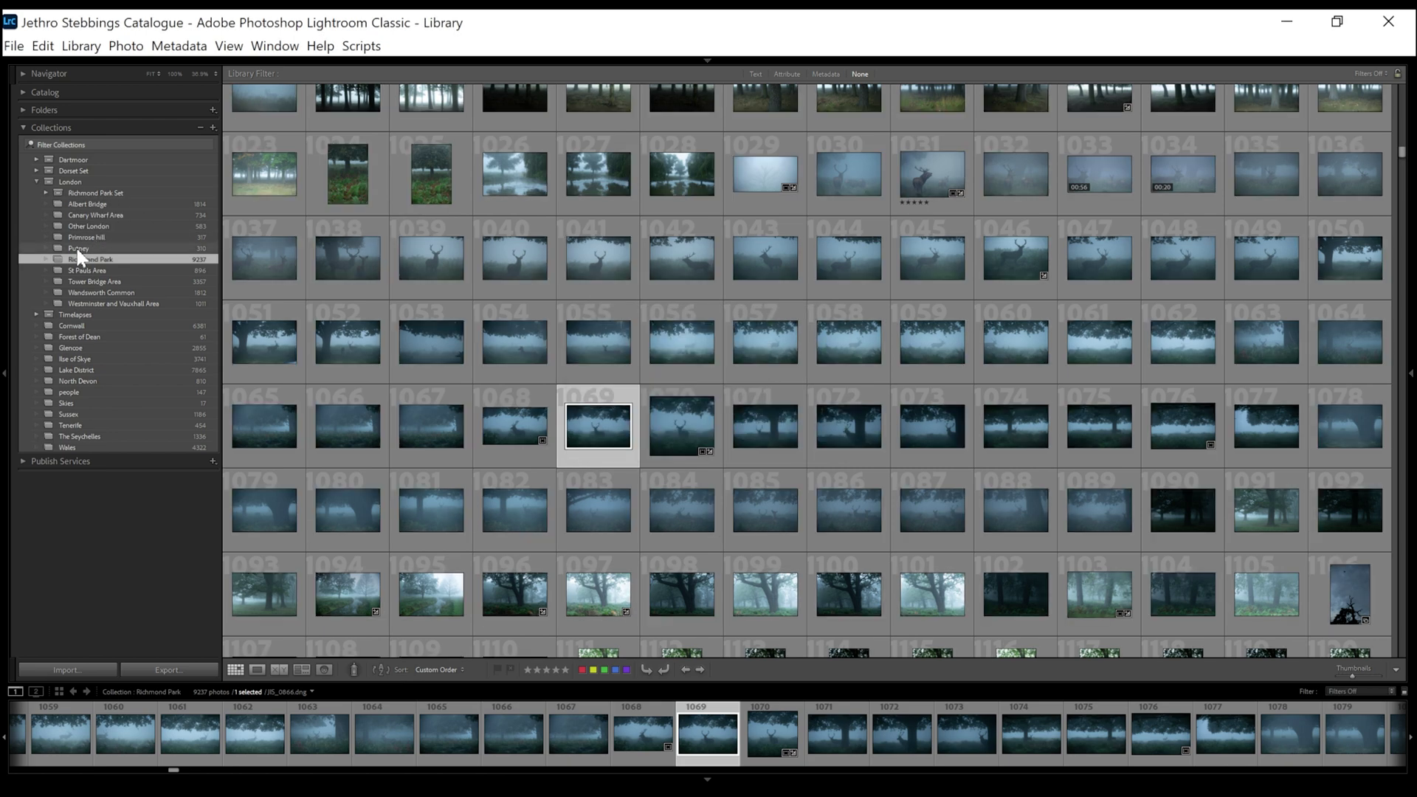
pyautogui.moveTo(92, 259); pyautogui.dragTo(96, 195)
pyautogui.click(96, 195)
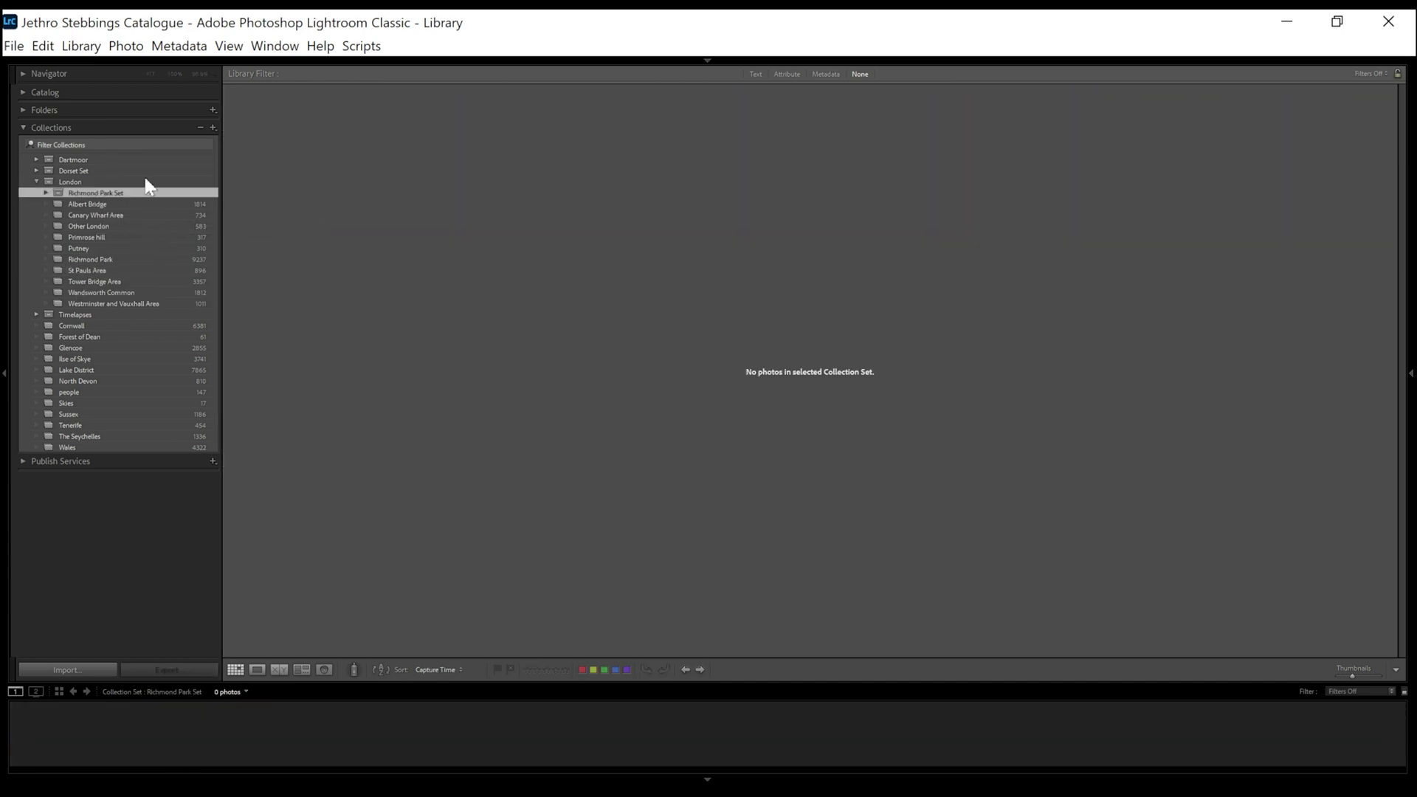
pyautogui.click(212, 127)
# Step: Create the 'WildLife' collection inside Richmond Park Set as the target collection
pyautogui.click(255, 147)
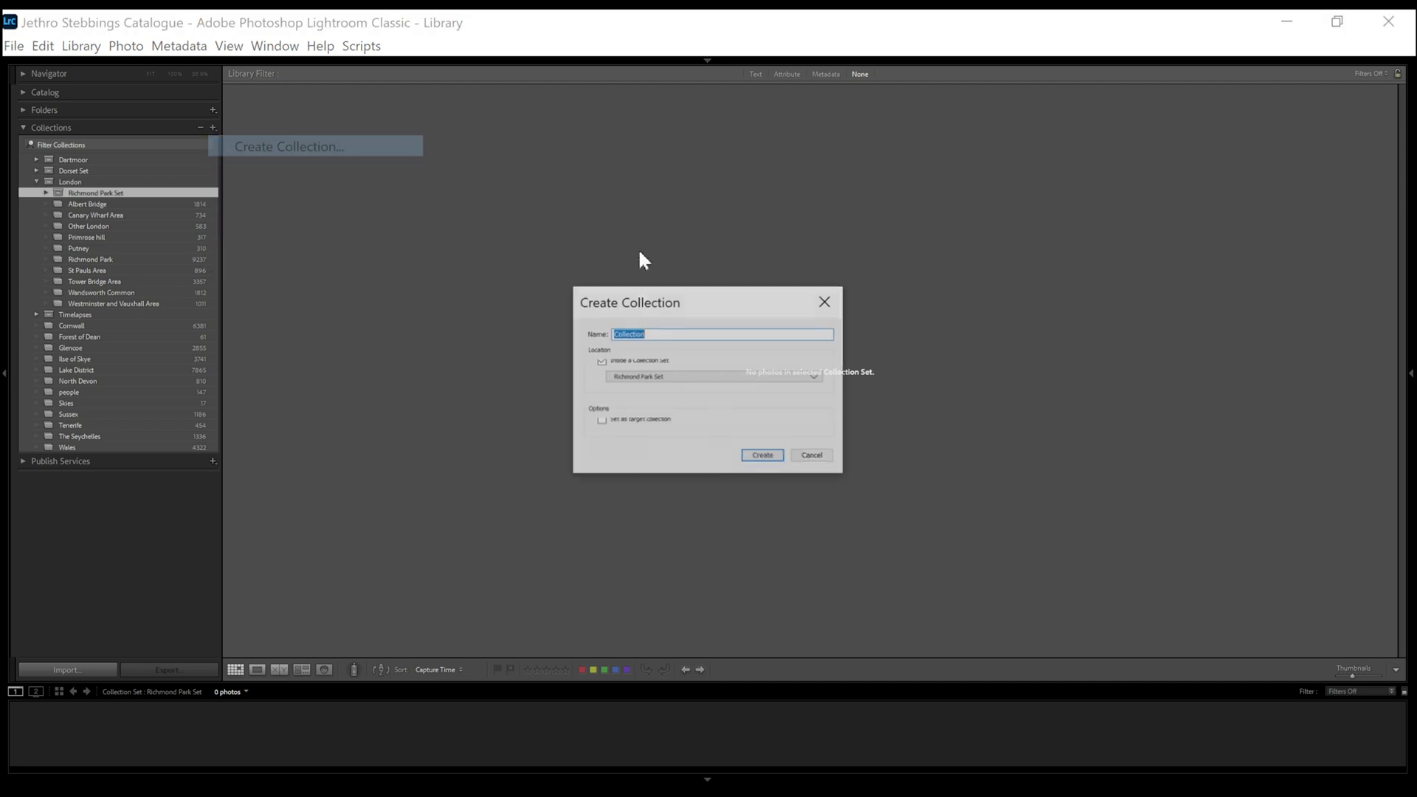
pyautogui.write('WildLife')
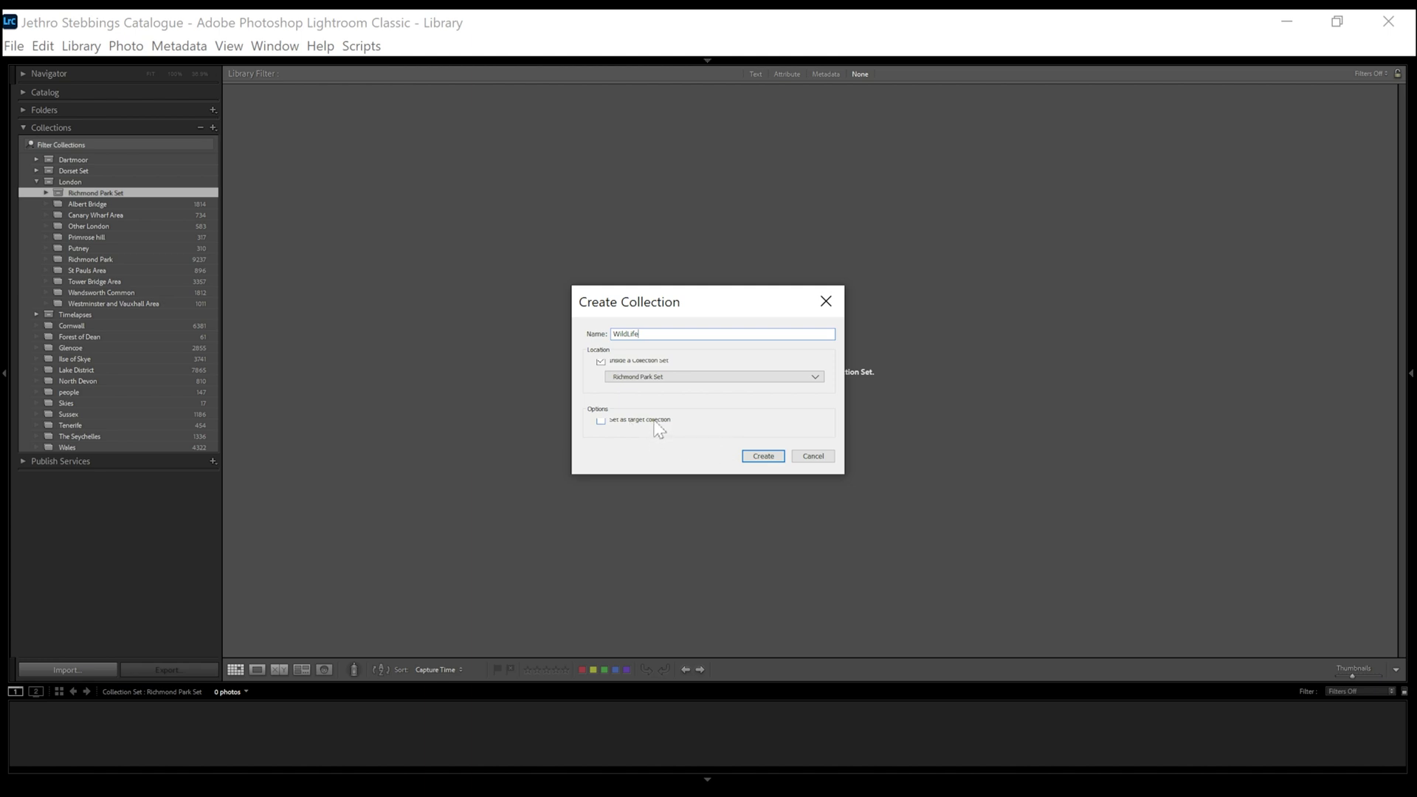
pyautogui.click(760, 457)
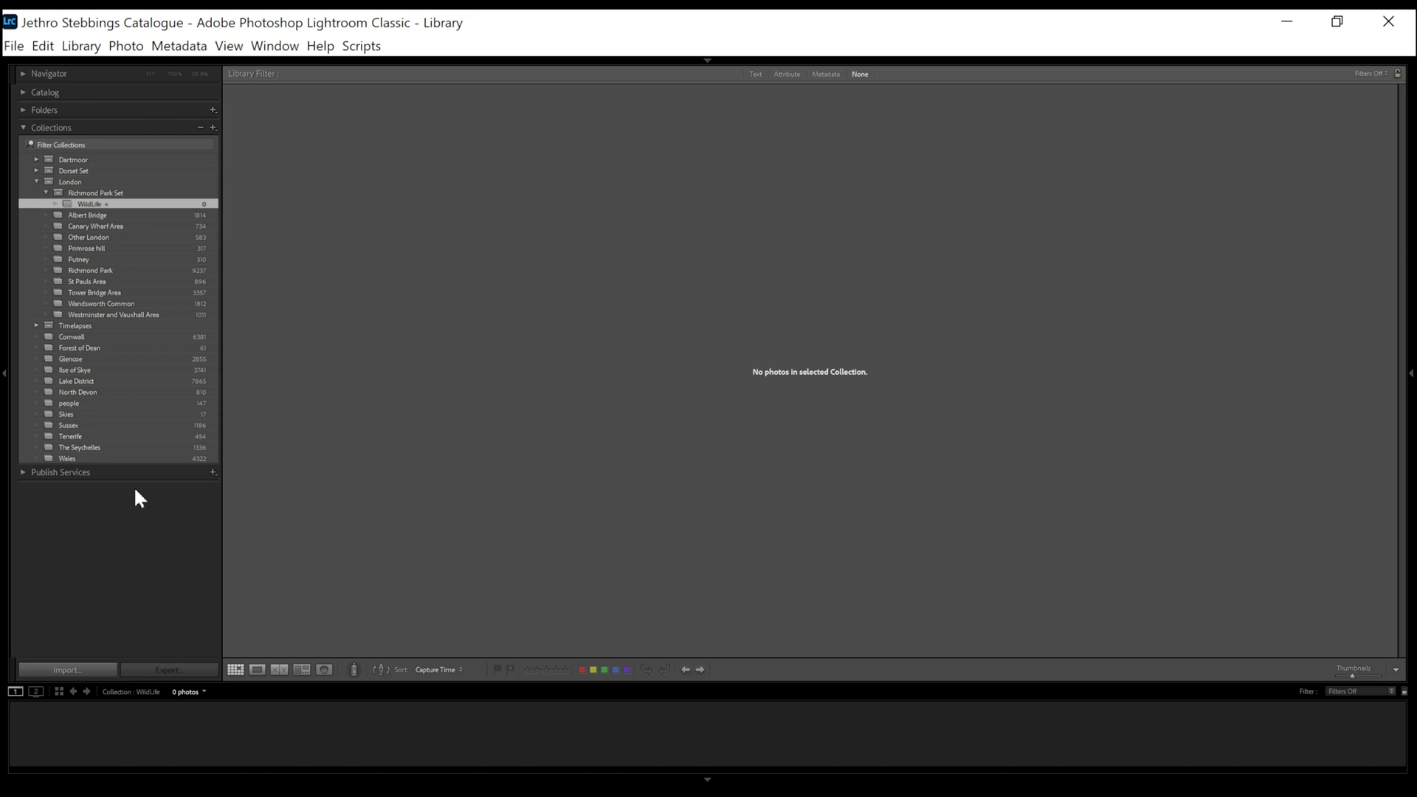
# Step: Create a second collection, 'Woodland', inside Richmond Park Set
pyautogui.click(99, 193)
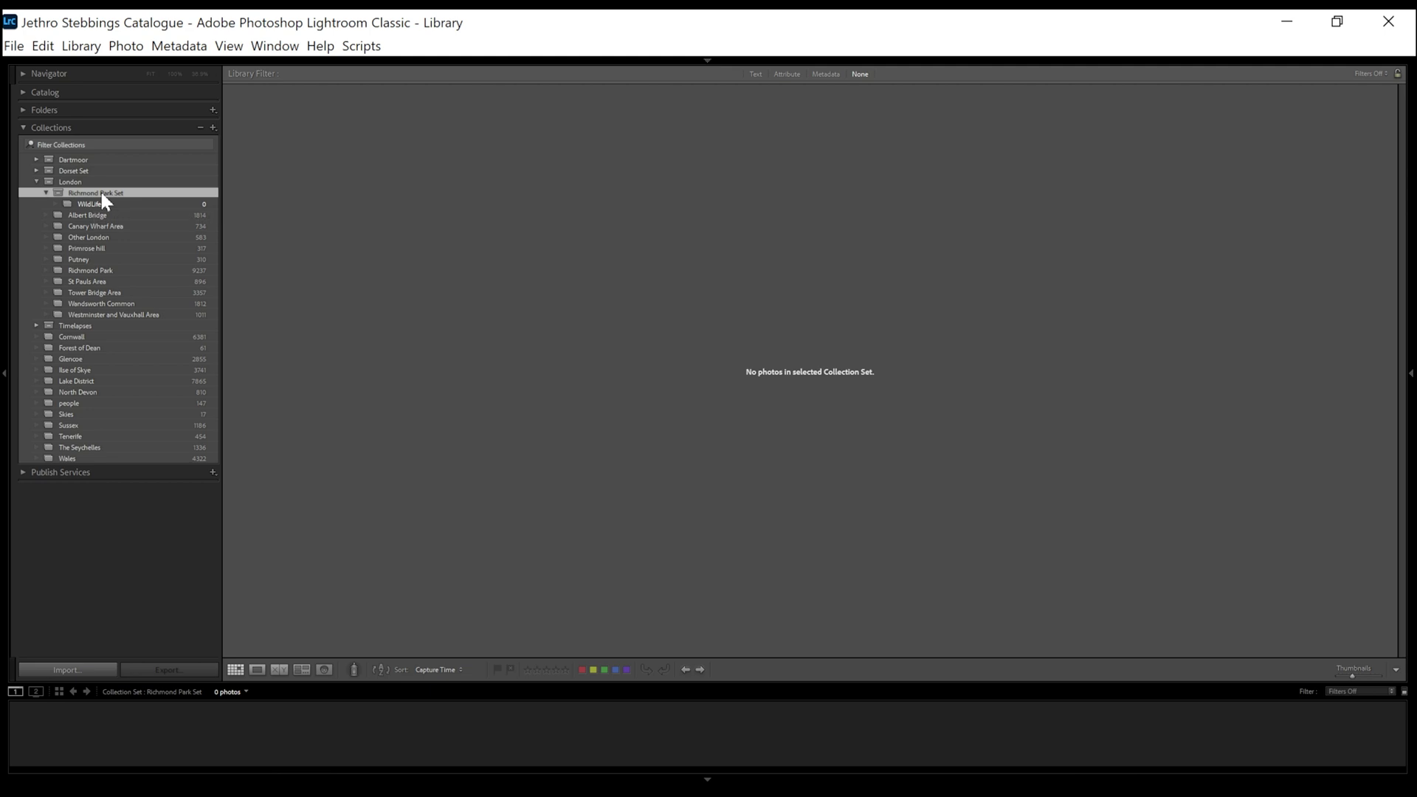
pyautogui.click(212, 128)
pyautogui.click(299, 146)
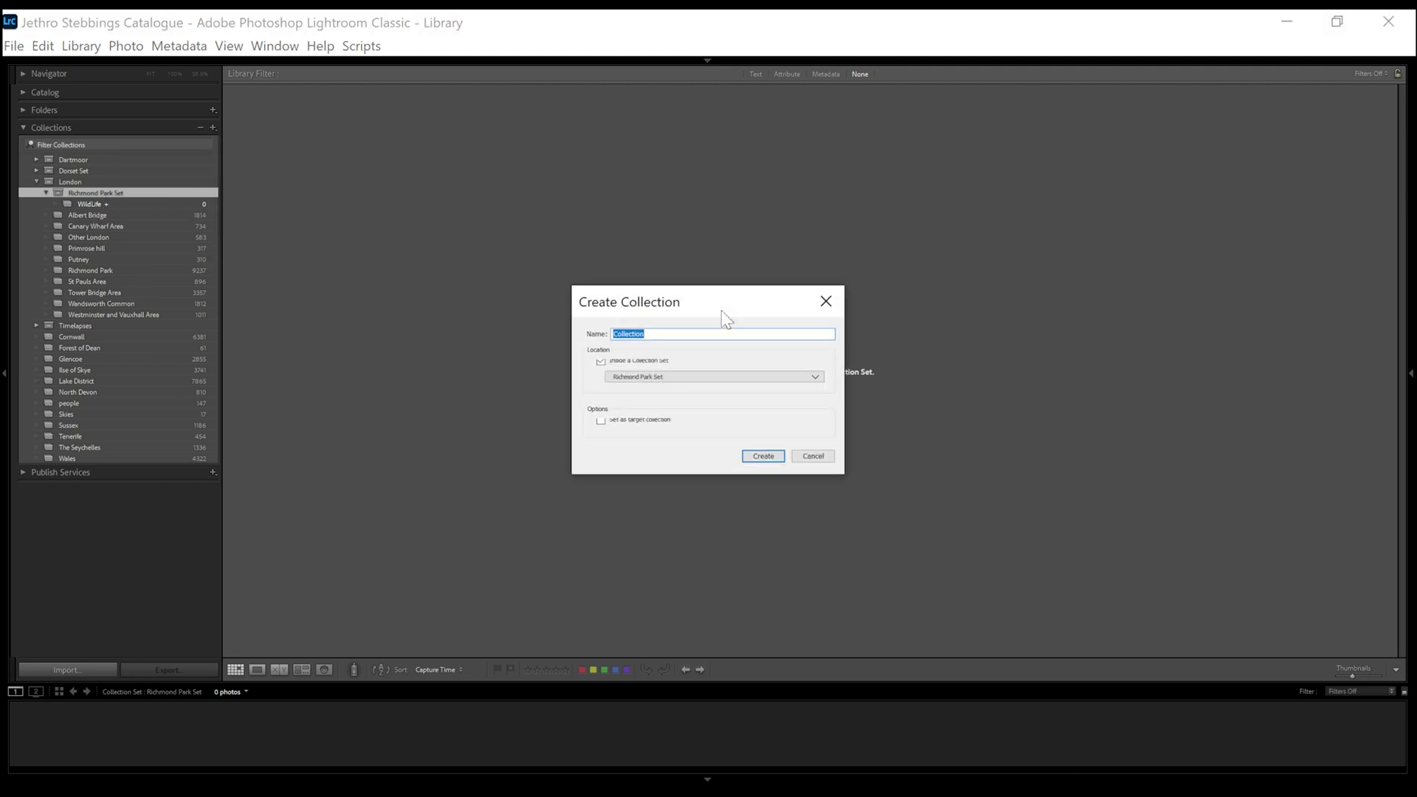
pyautogui.write('Woodl')
pyautogui.press('Return')
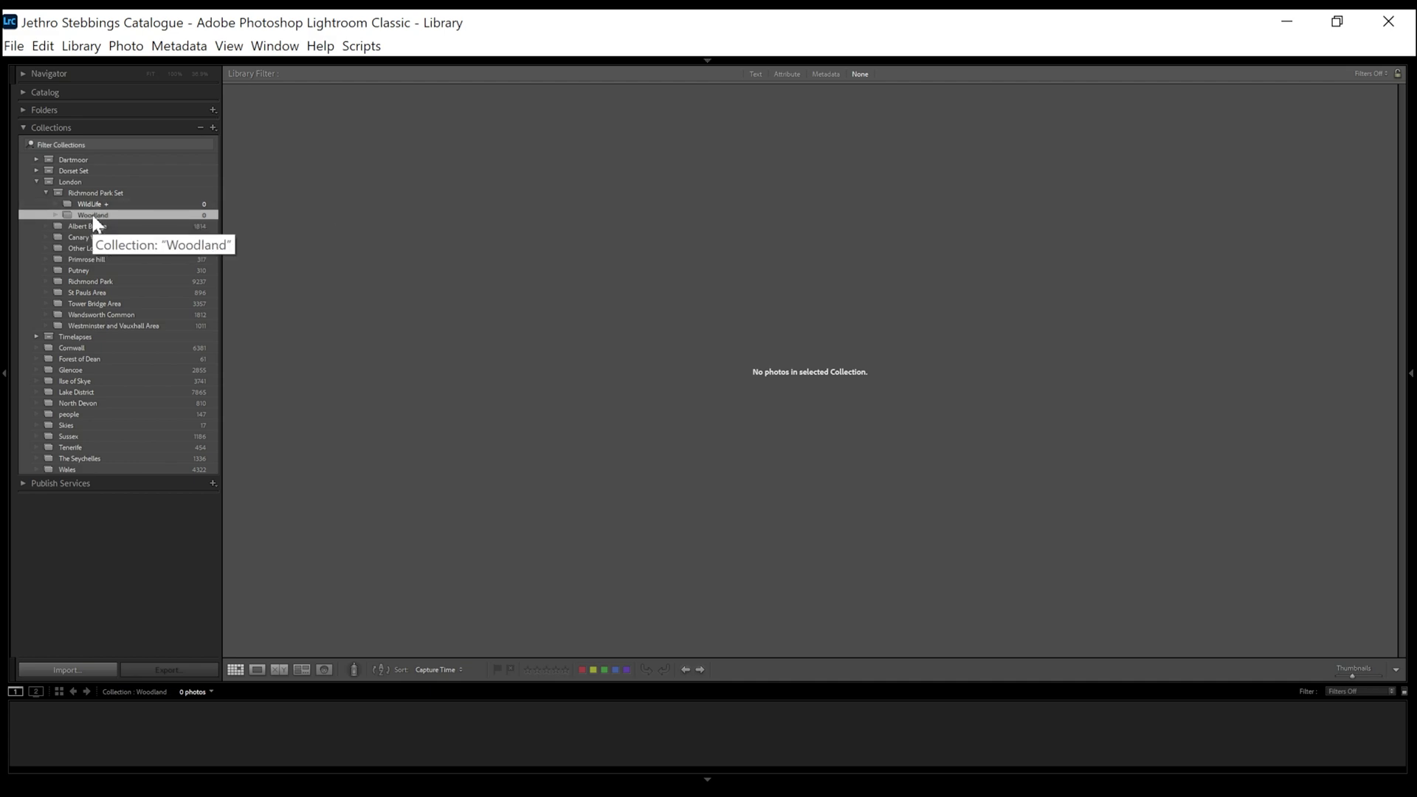
# Step: Open the frosty stag photo from Richmond Park in Loupe and add it to WildLife
pyautogui.click(91, 281)
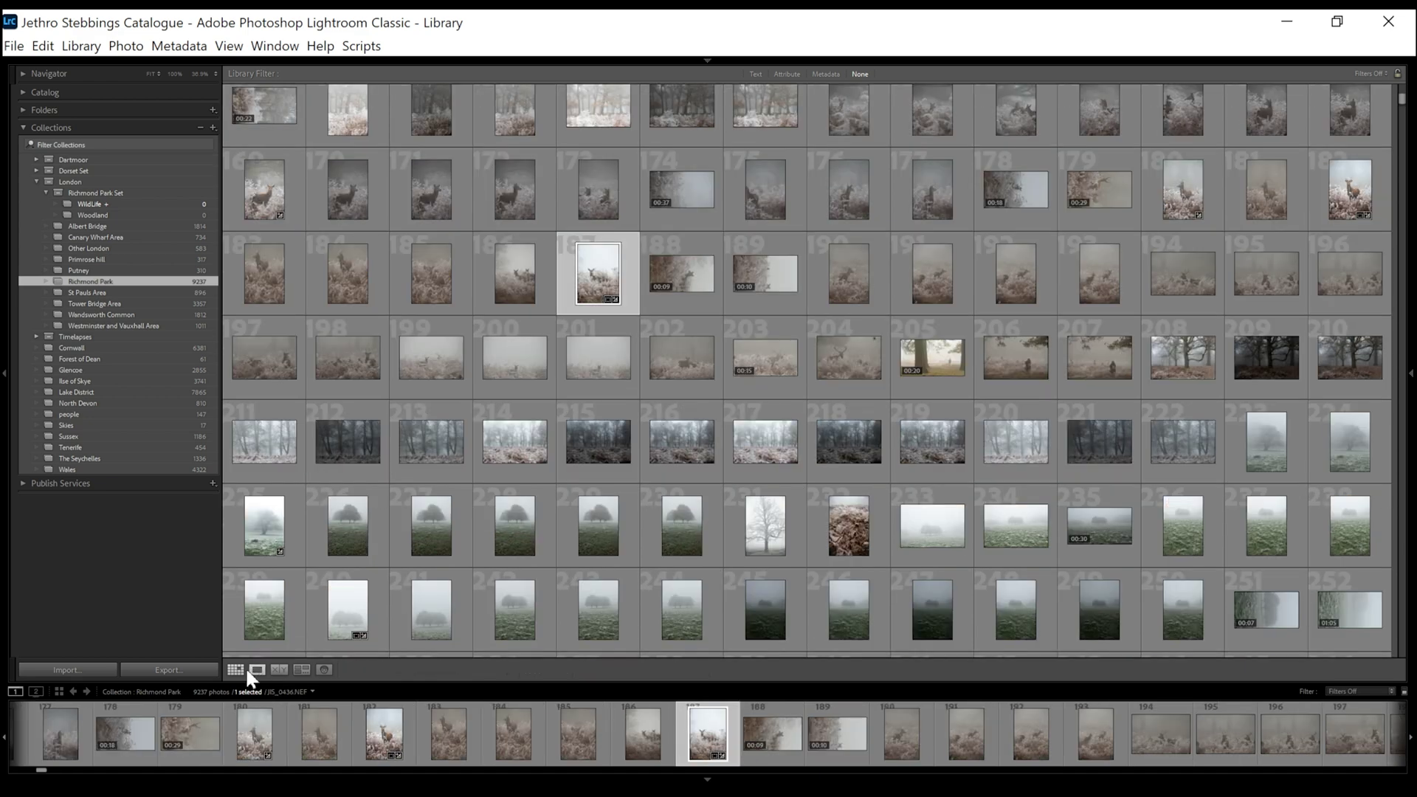
pyautogui.press('e')
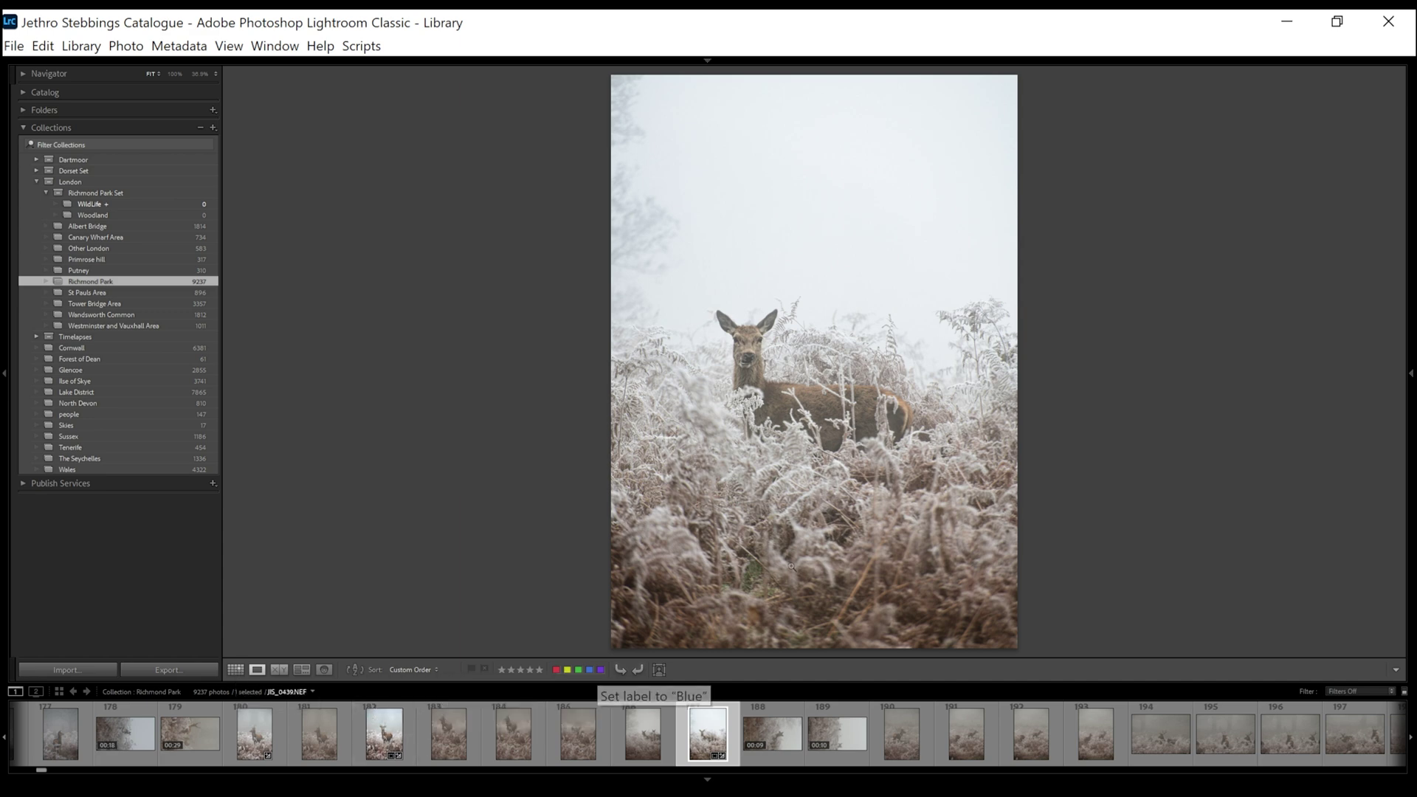
pyautogui.click(384, 734)
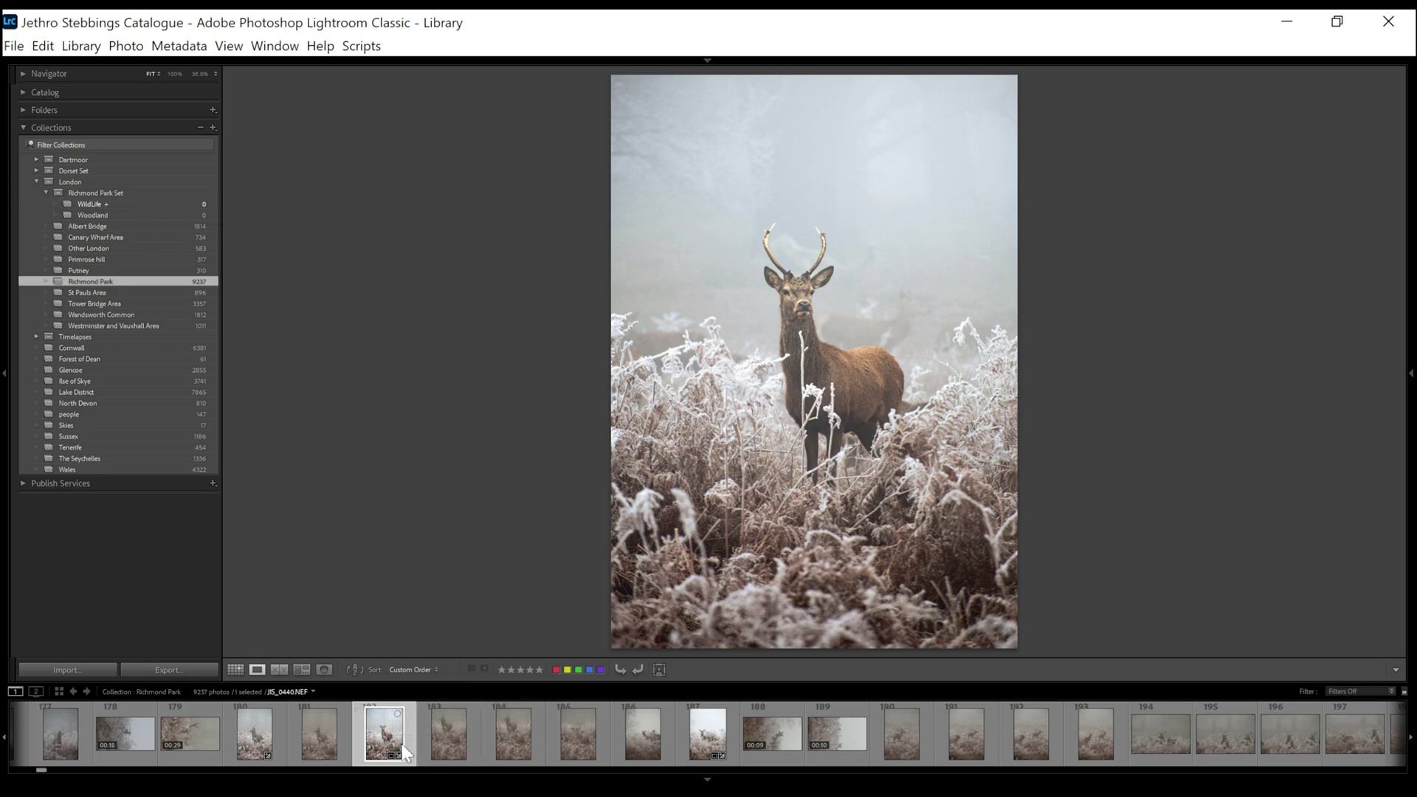
pyautogui.press('b')
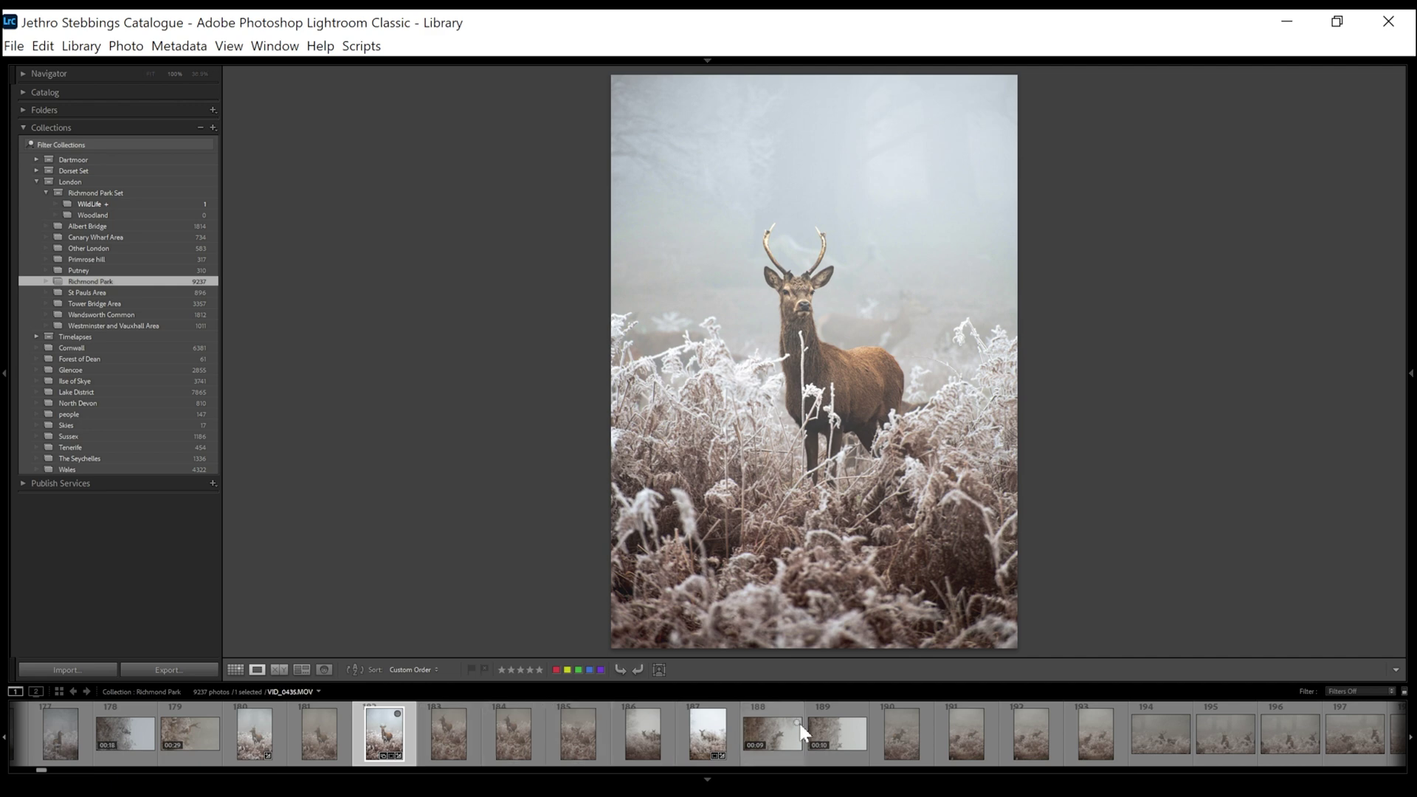
# Step: Return to the grid and pick deer photo 162 as the start of a range
pyautogui.press('Right')
pyautogui.press('Right')
pyautogui.press('g')
pyautogui.click(840, 110)
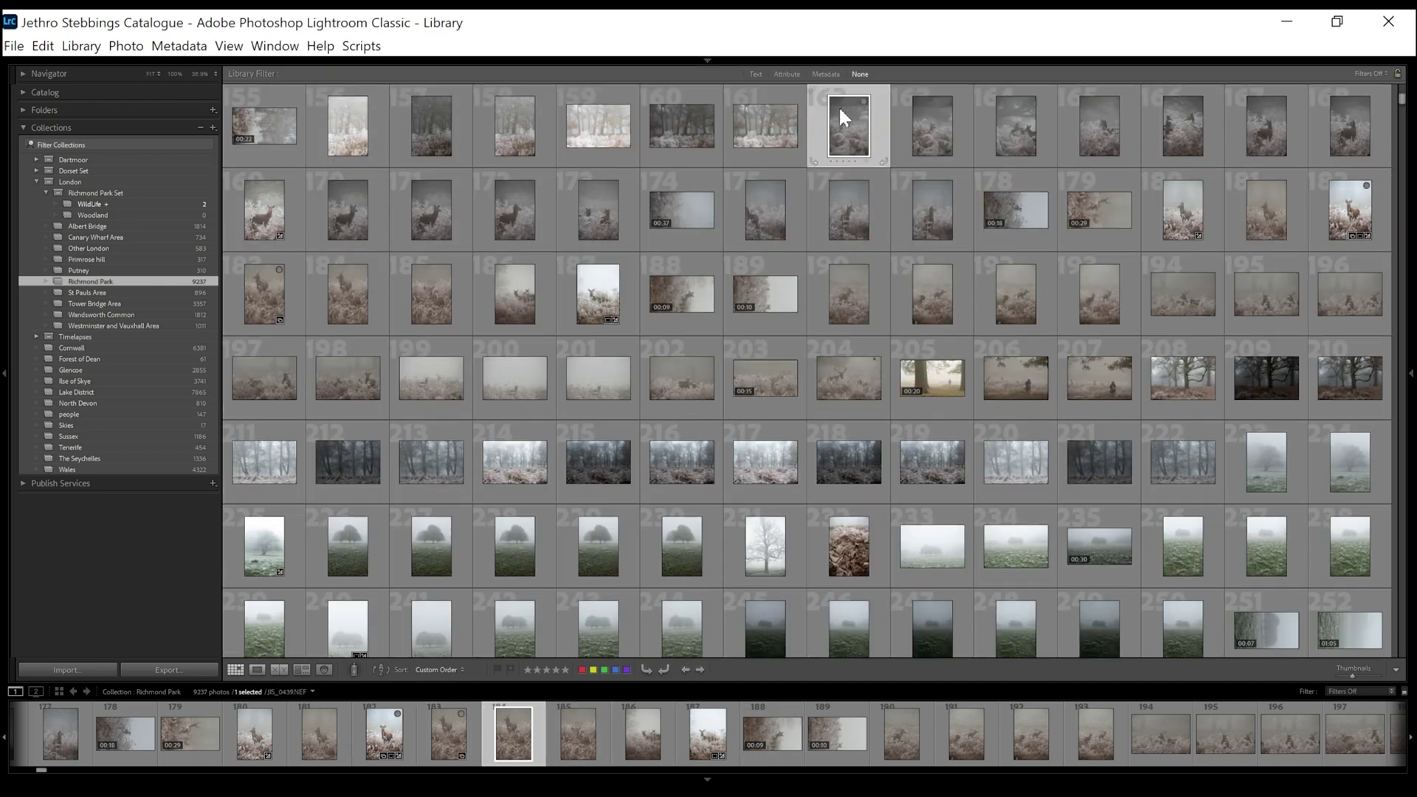
# Step: Extend the selection to deer photo 204 and add those 43 photos to WildLife
pyautogui.keyDown('shift'); pyautogui.click(849, 373); pyautogui.keyUp('shift')
pyautogui.press('b')
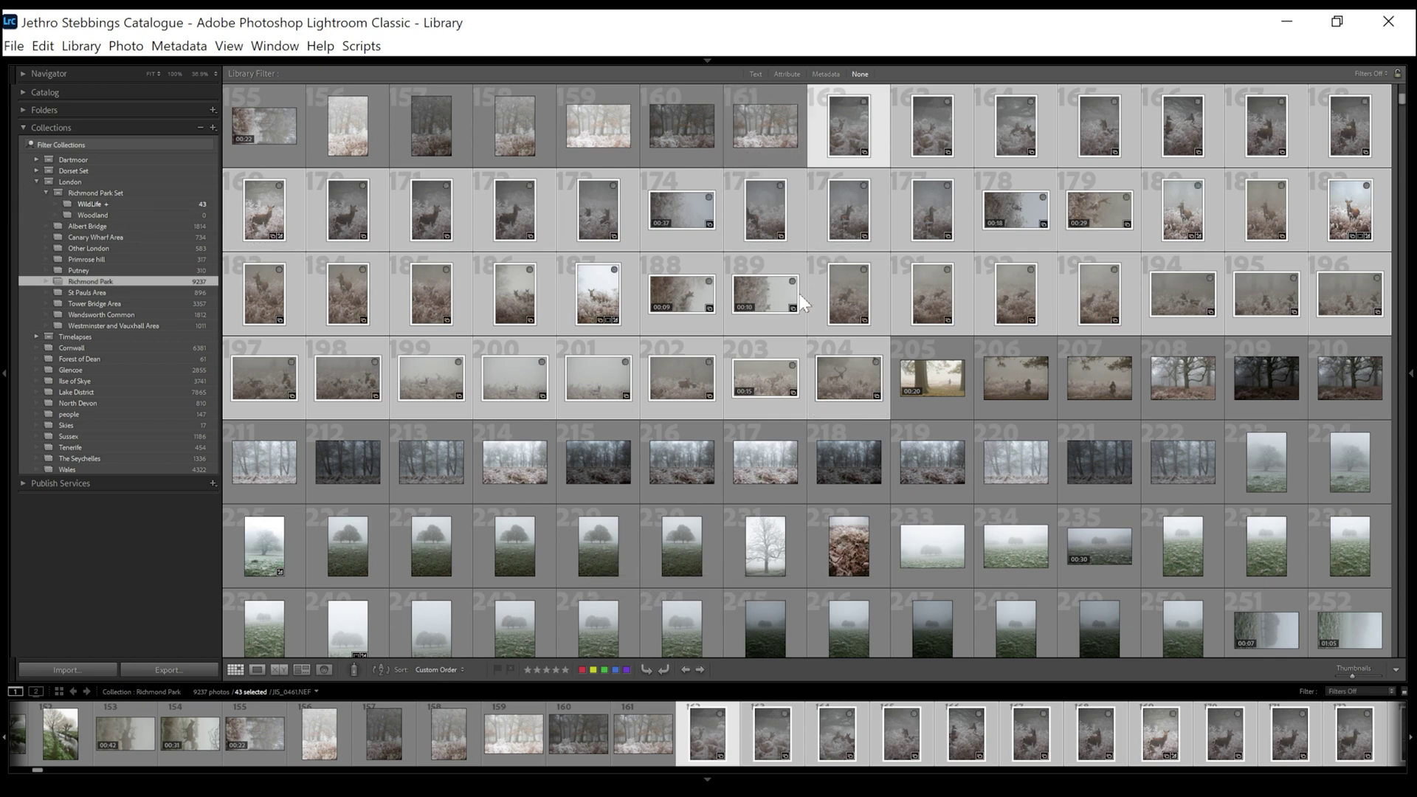
pyautogui.scroll(-2, 804, 299)
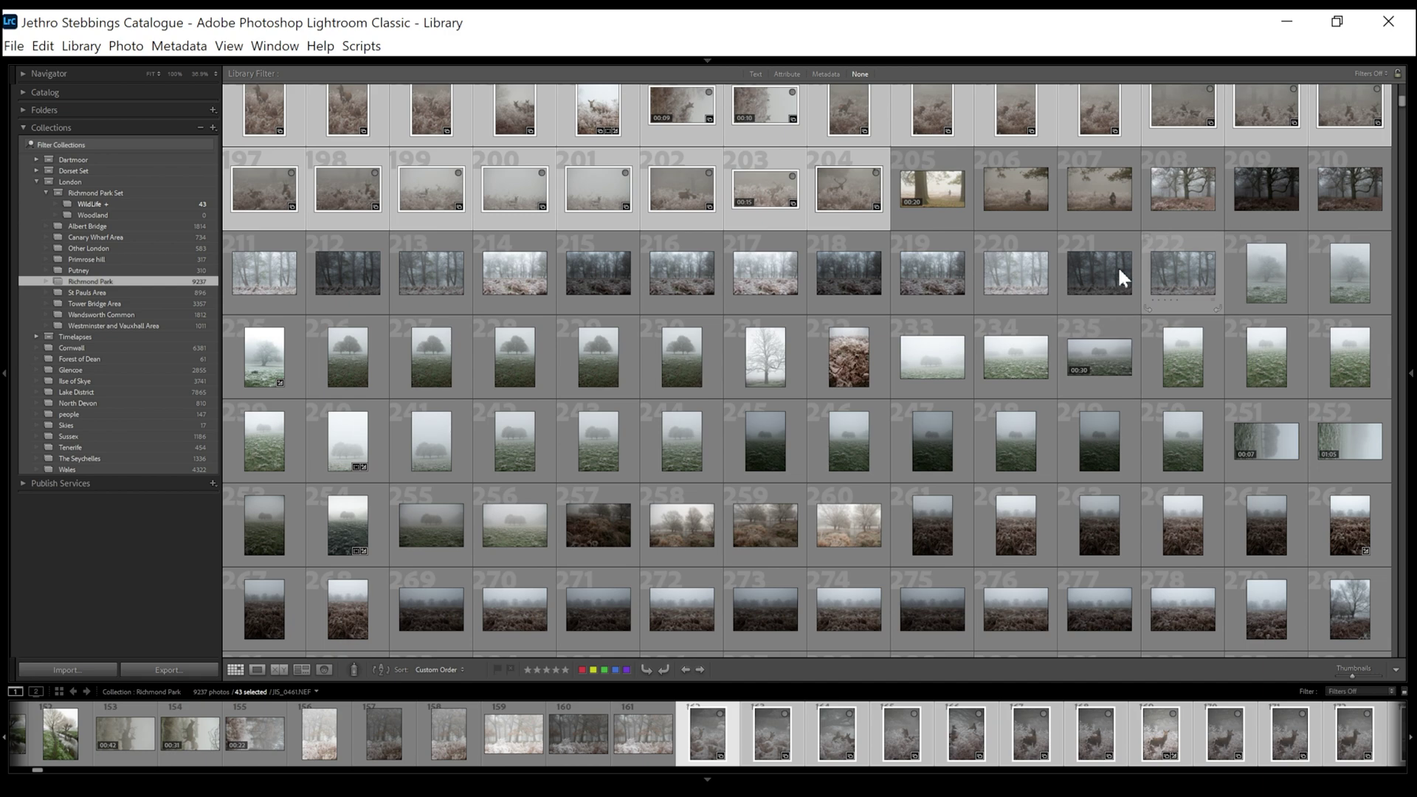
pyautogui.scroll(2, 751, 244)
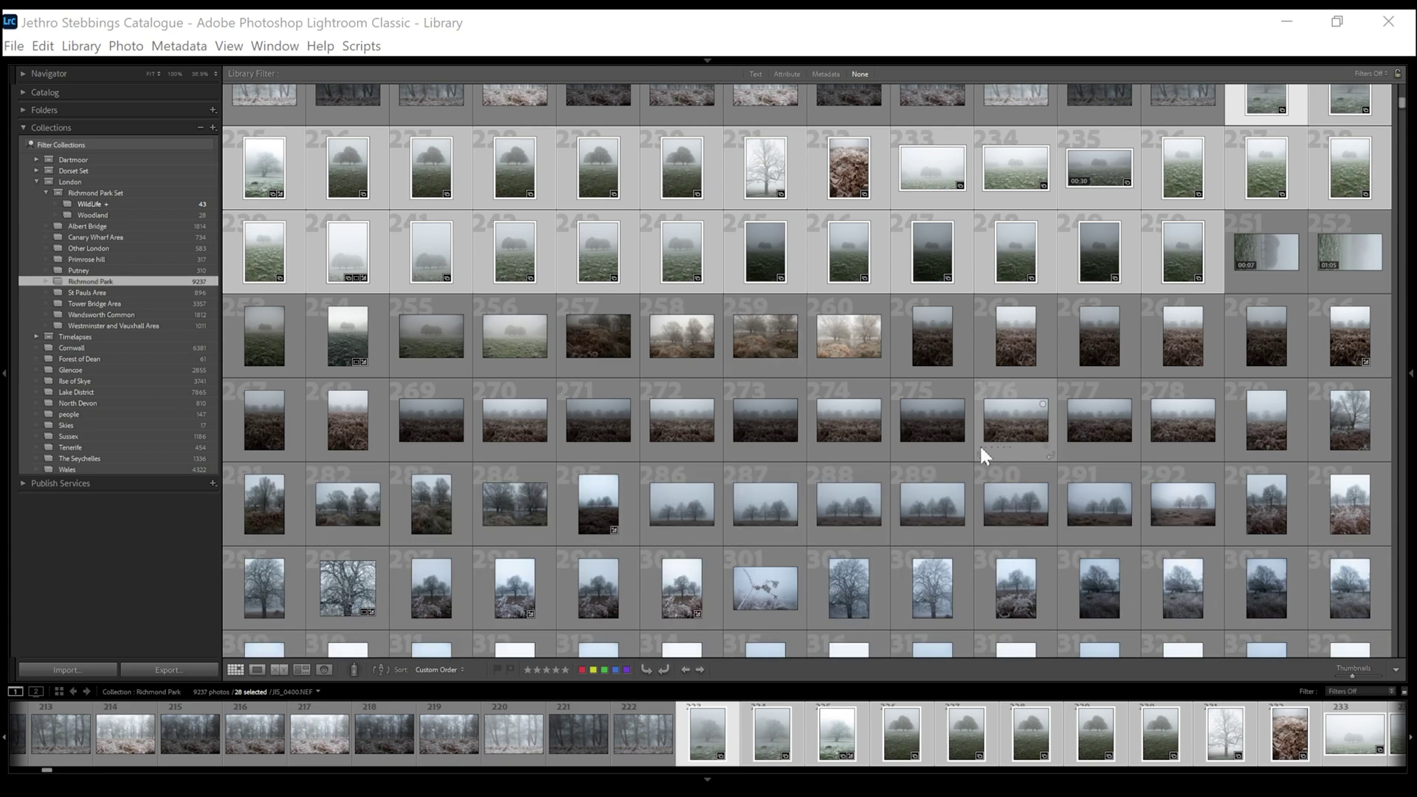
pyautogui.scroll(2, 972, 435)
pyautogui.scroll(-5, 972, 431)
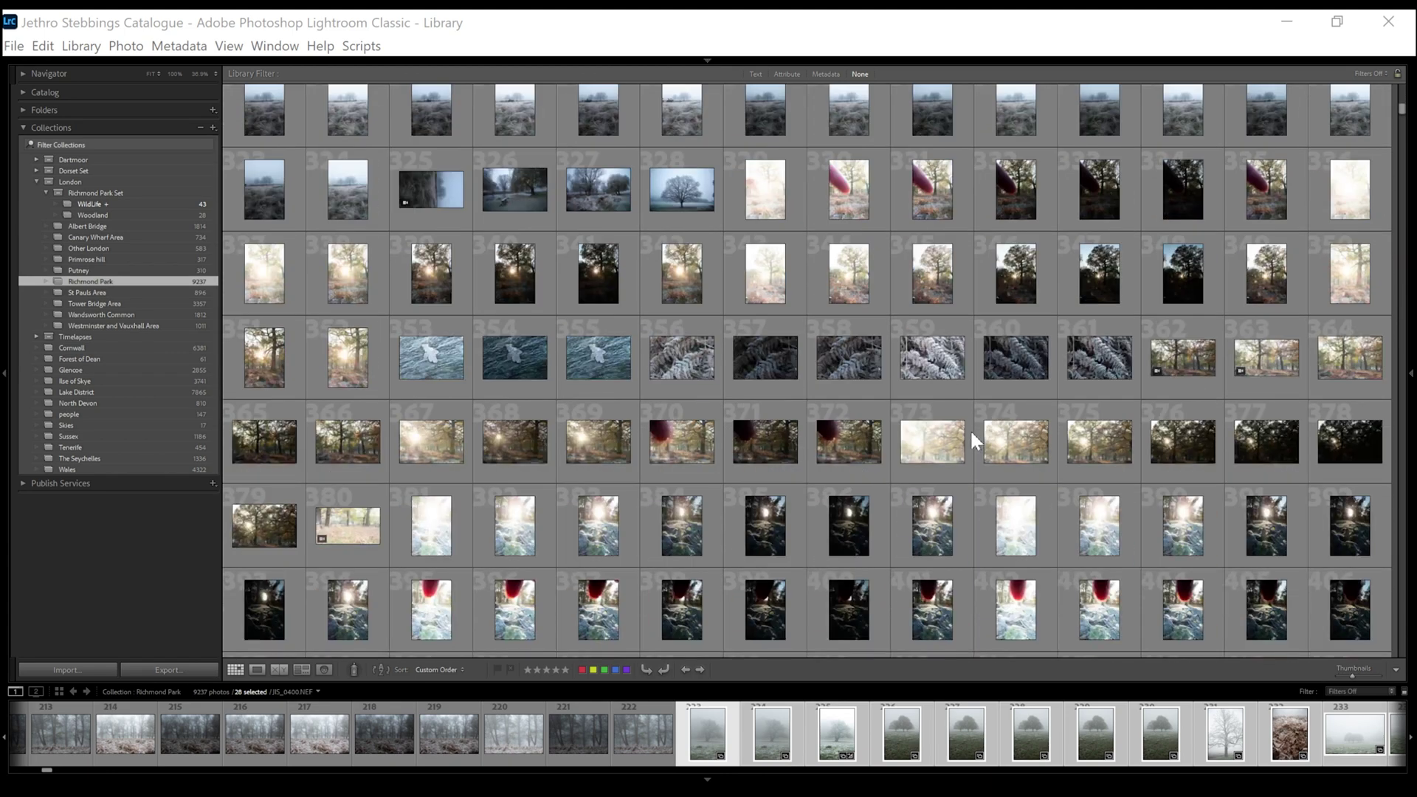
pyautogui.scroll(12, 971, 428)
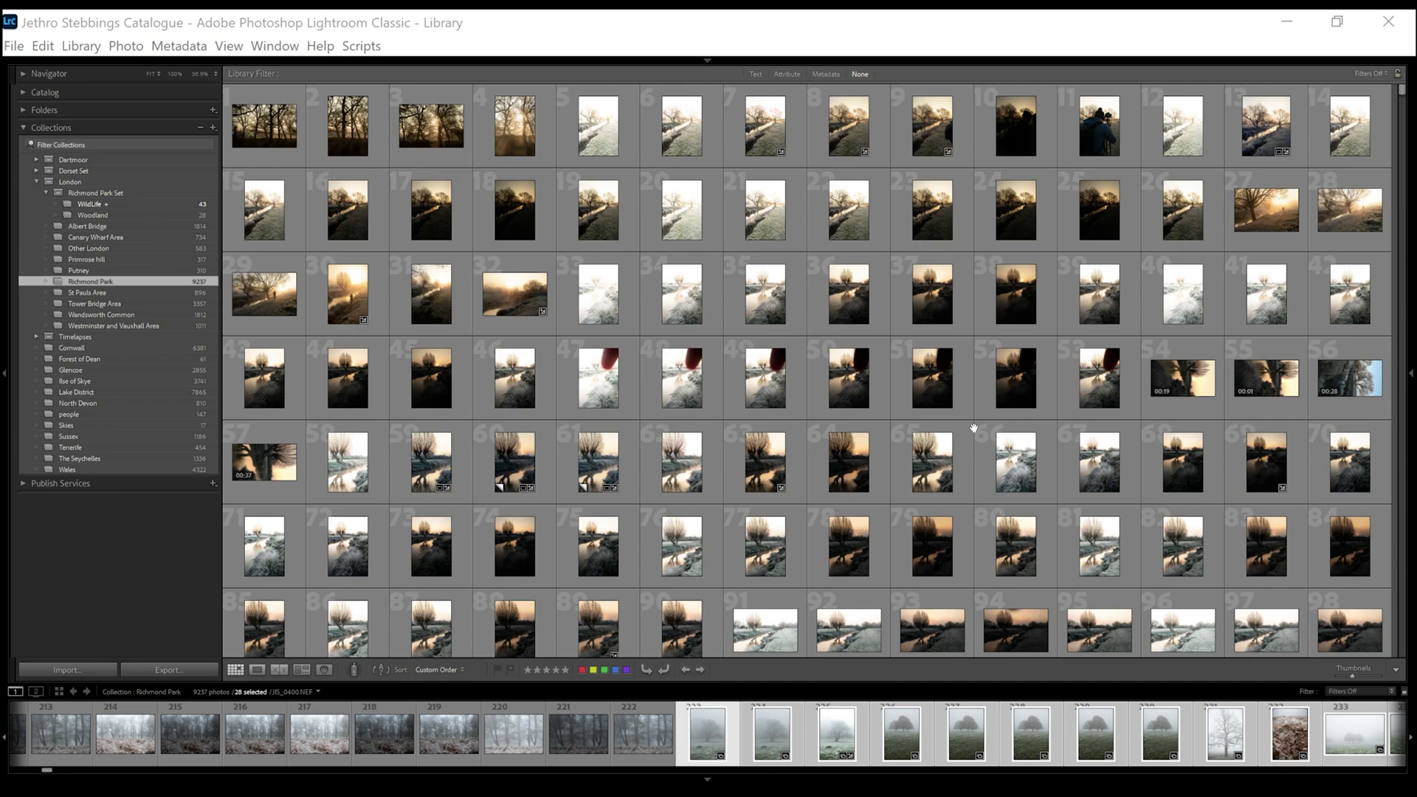
# Step: Select photos 1 through 152 and drag them into the Woodland collection
pyautogui.click(264, 125)
pyautogui.scroll(-1, 921, 376)
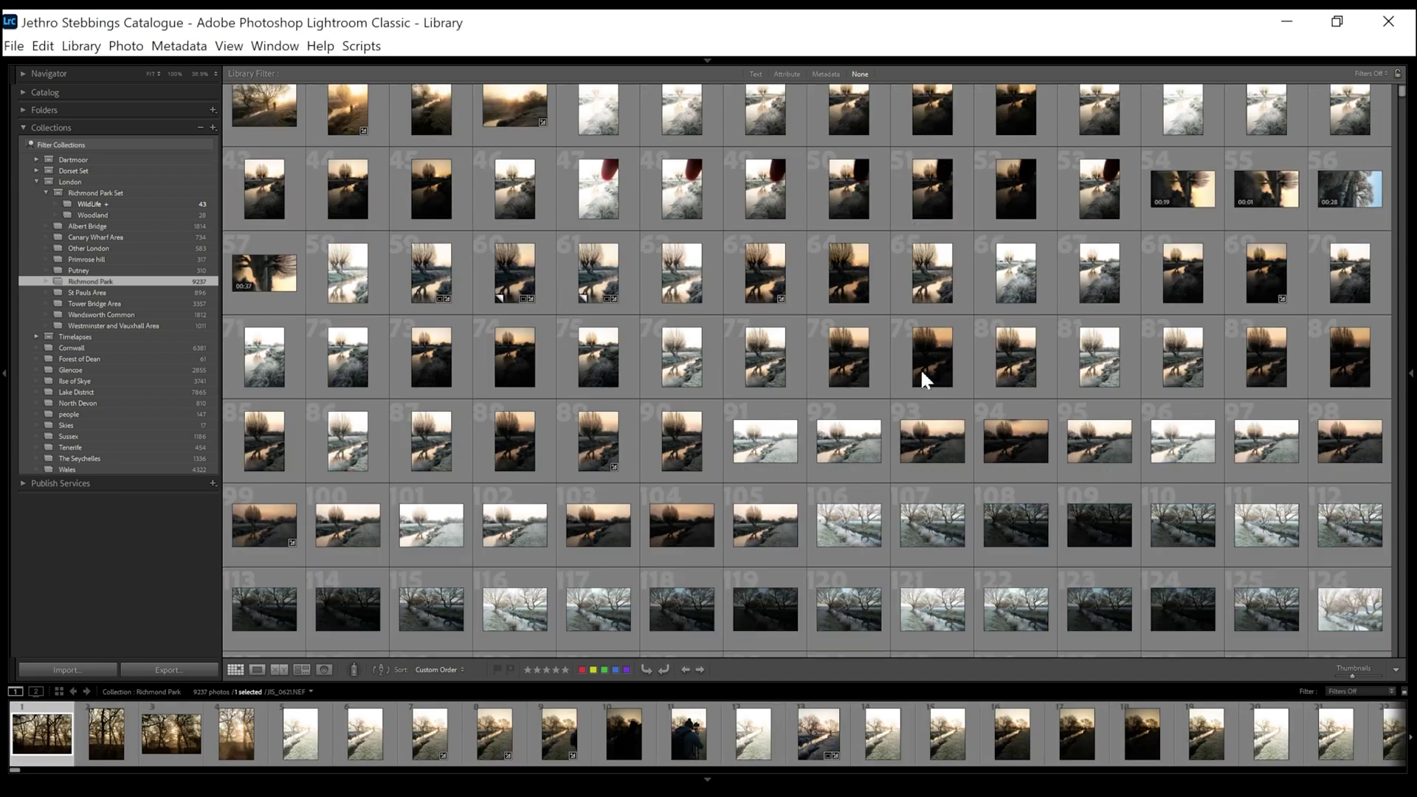
pyautogui.scroll(-1, 913, 502)
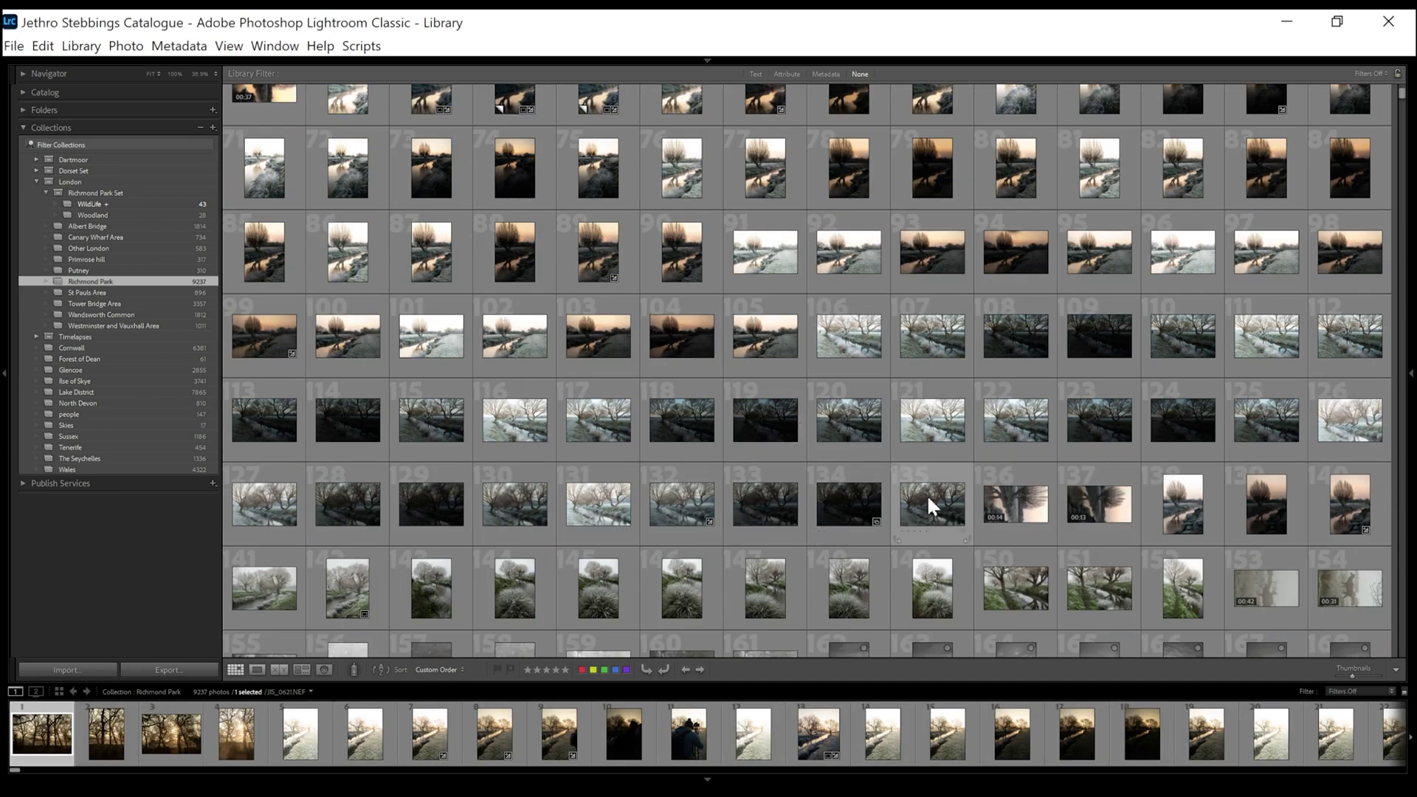
pyautogui.scroll(-1, 1108, 520)
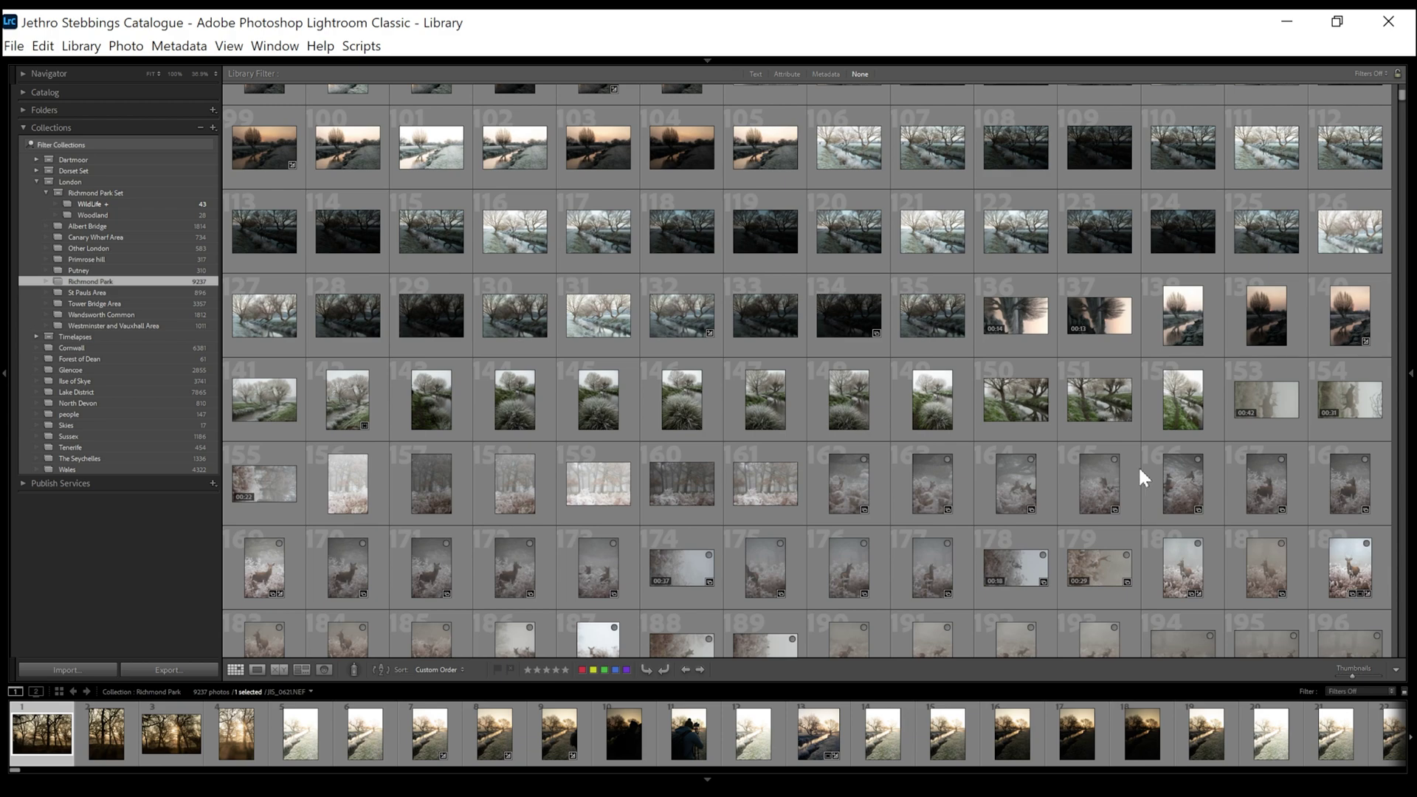
pyautogui.keyDown('shift'); pyautogui.click(1190, 411); pyautogui.keyUp('shift')
pyautogui.moveTo(284, 403); pyautogui.dragTo(94, 216)
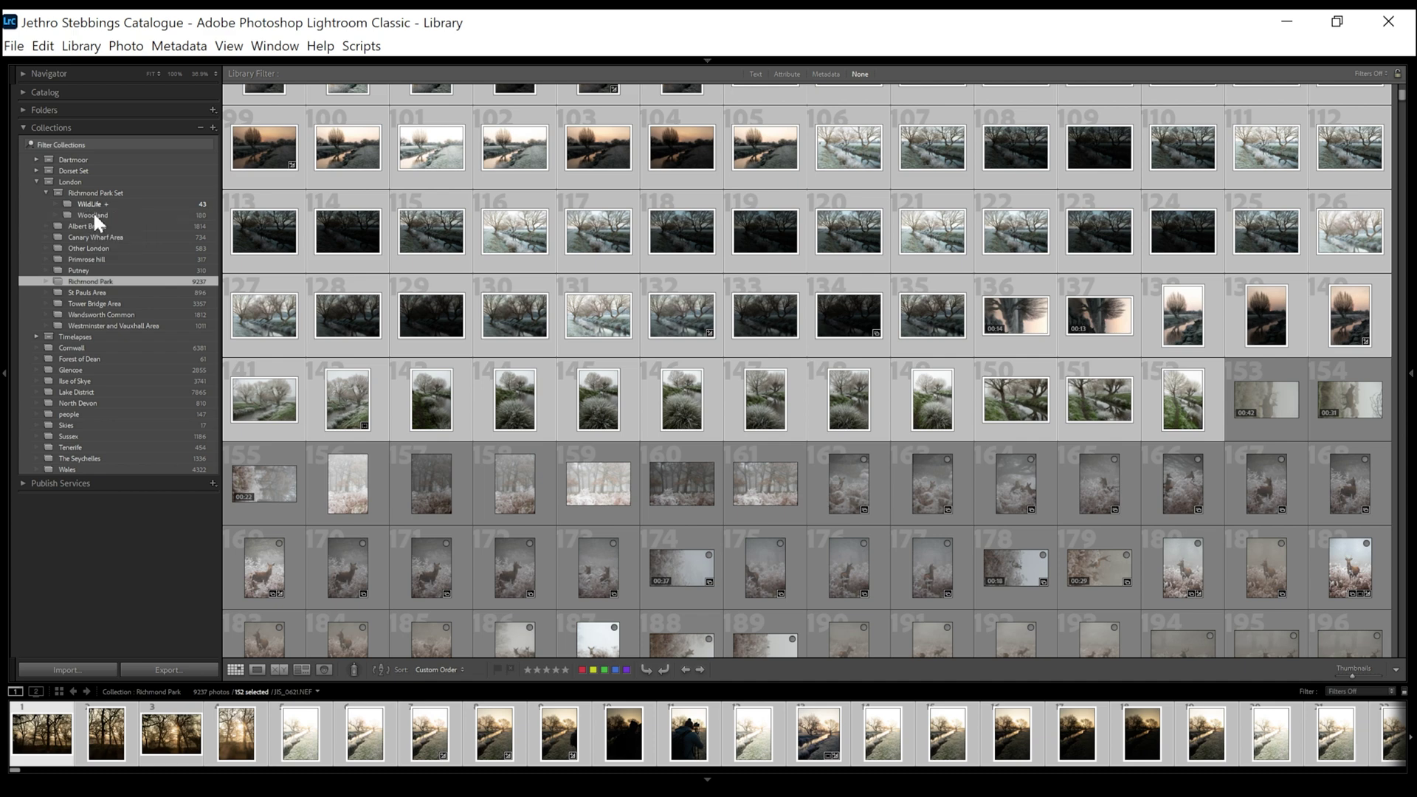
pyautogui.press('Down')
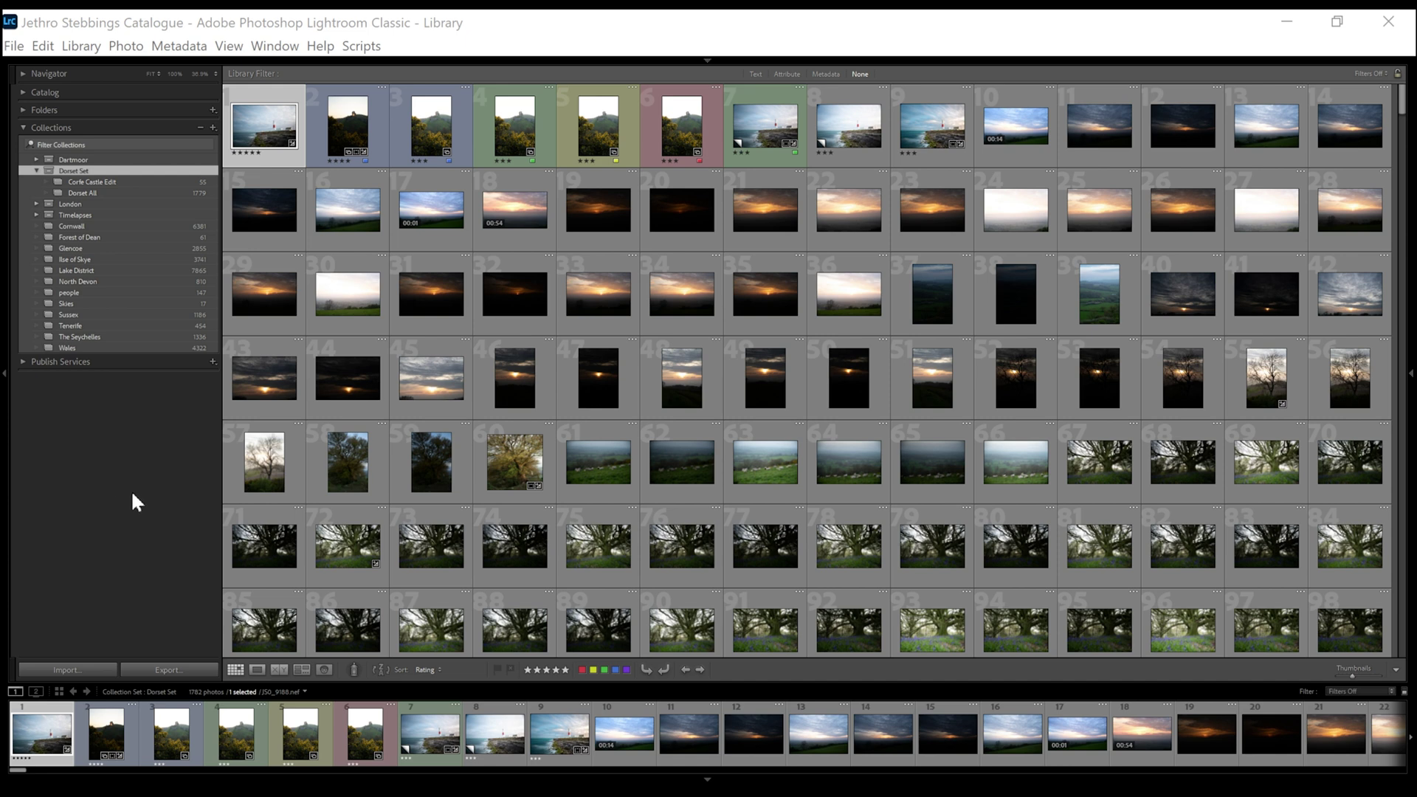
# Step: Select the Corfe Castle Edit collection under Dorset Set to view its 55 photos
pyautogui.click(83, 183)
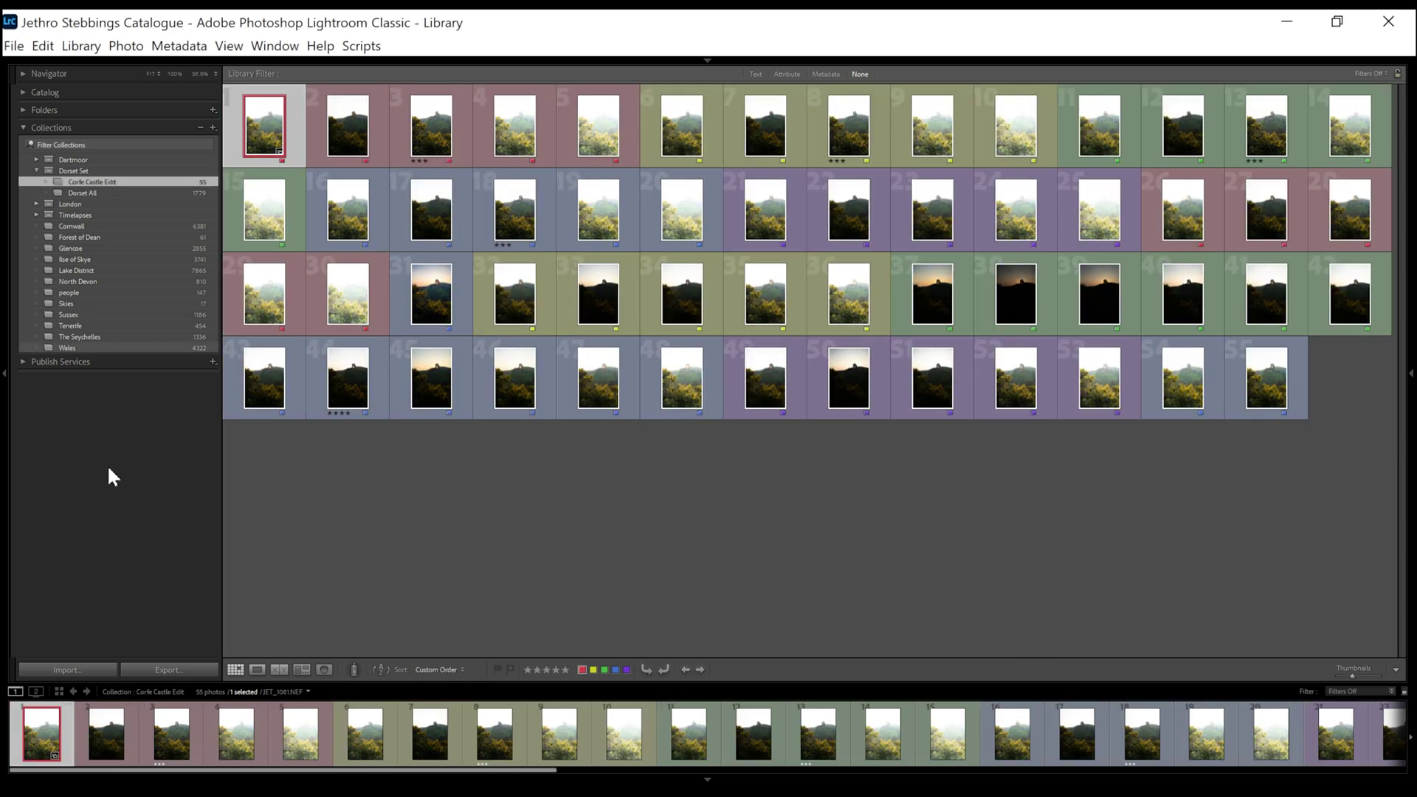